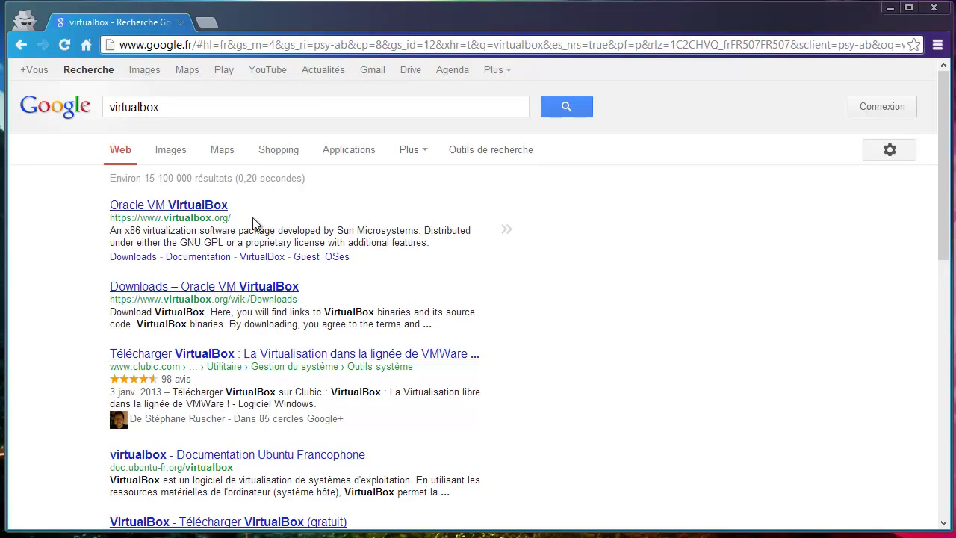
Go to the VirtualBox downloads page and start the 4.2.6 installer download for Windows hosts
click(200, 206)
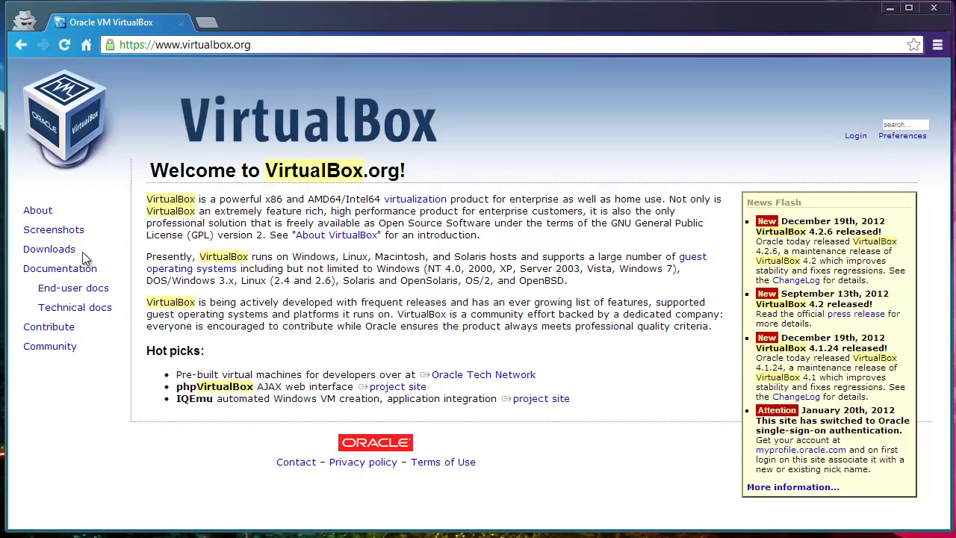
click(55, 249)
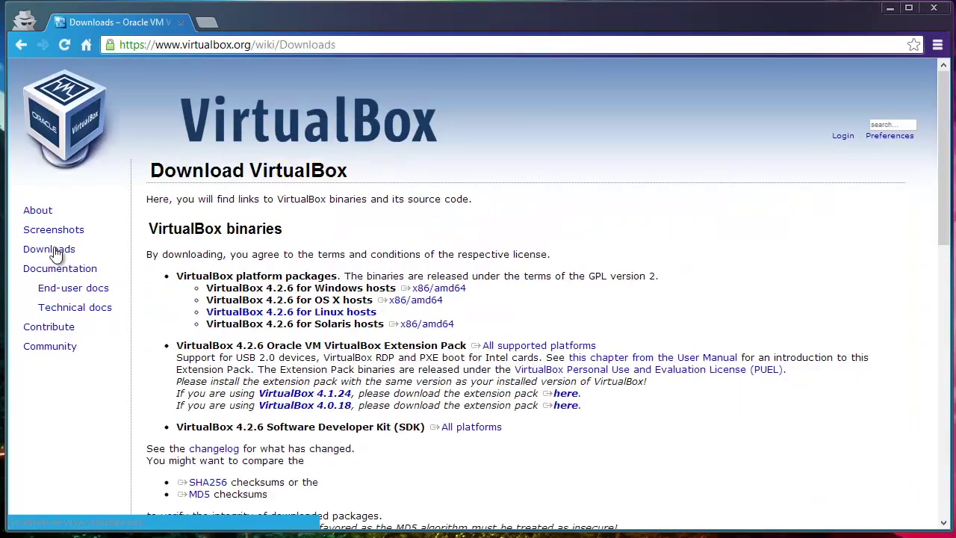
click(336, 311)
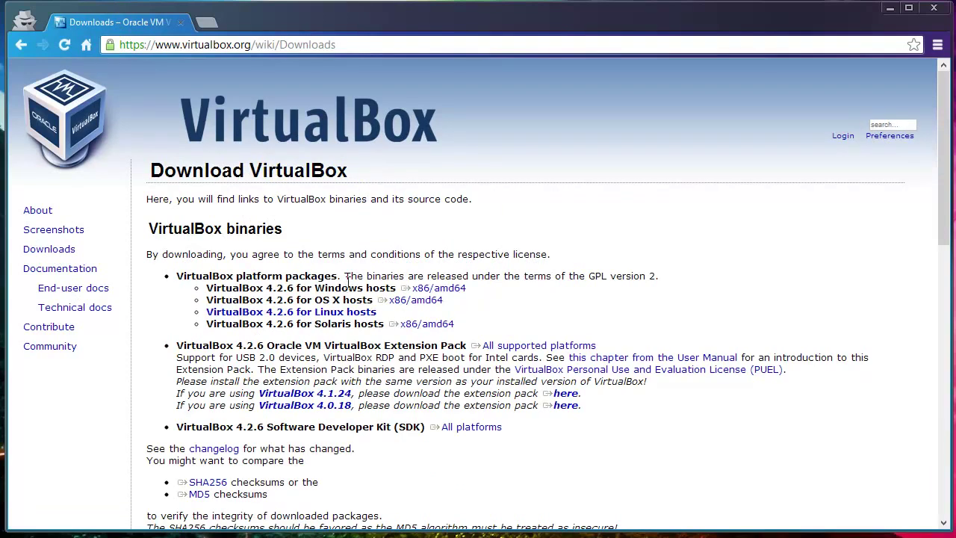
click(329, 314)
click(447, 290)
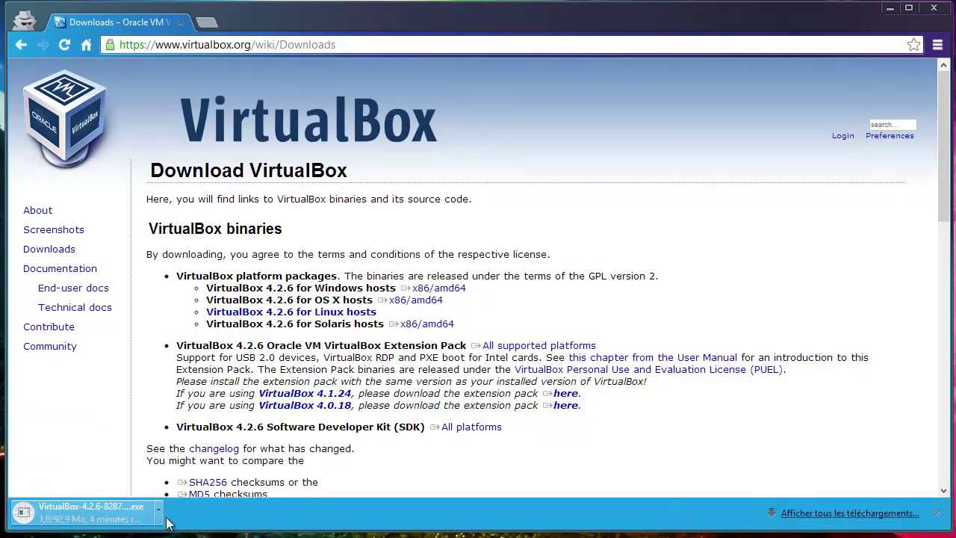
Cancel the VirtualBox installer download and return to the Google home page
click(160, 513)
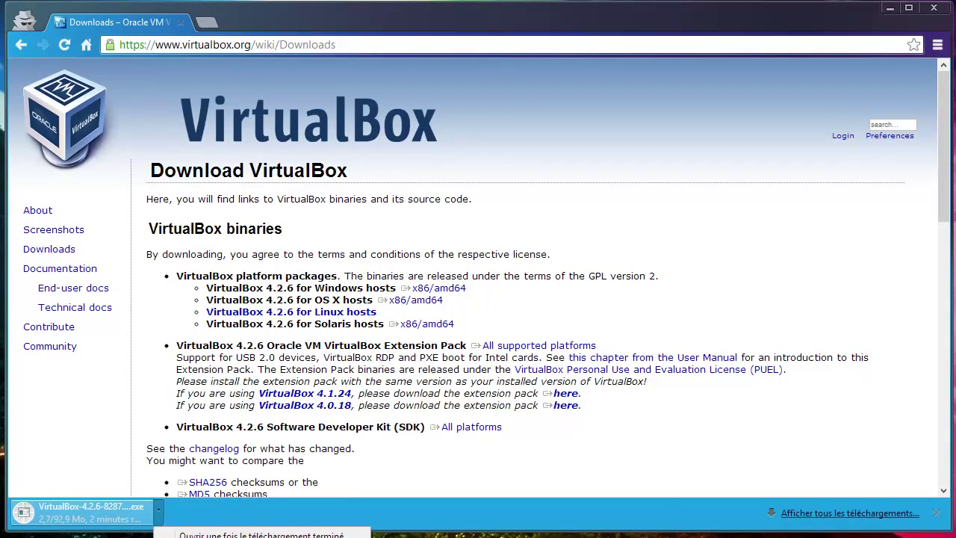
click(191, 535)
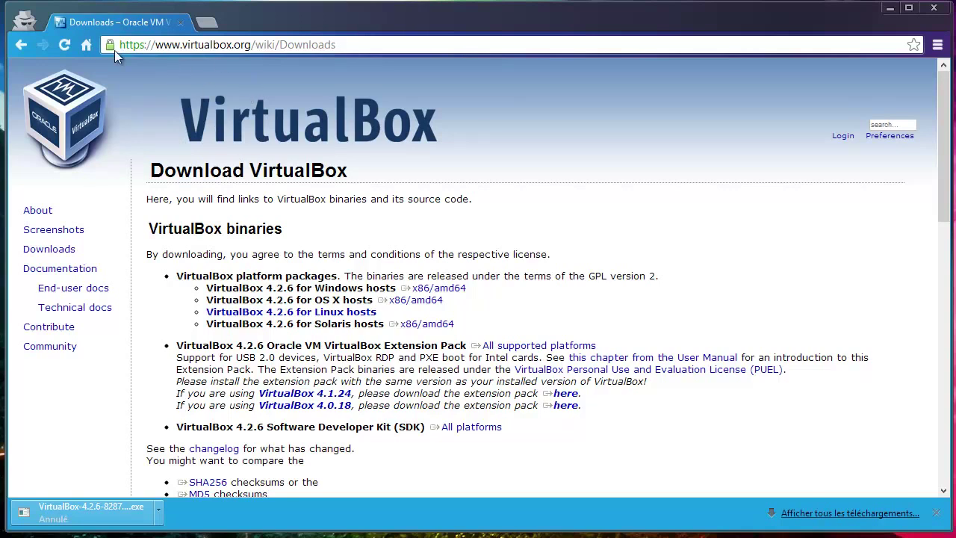
click(88, 43)
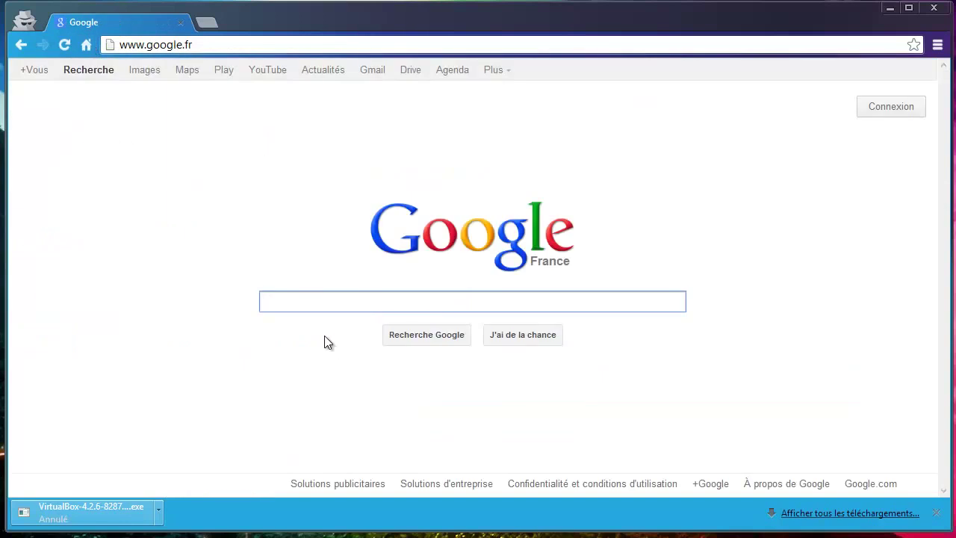
Search Google for 'debian' and open the French Debian home page
text(deb)
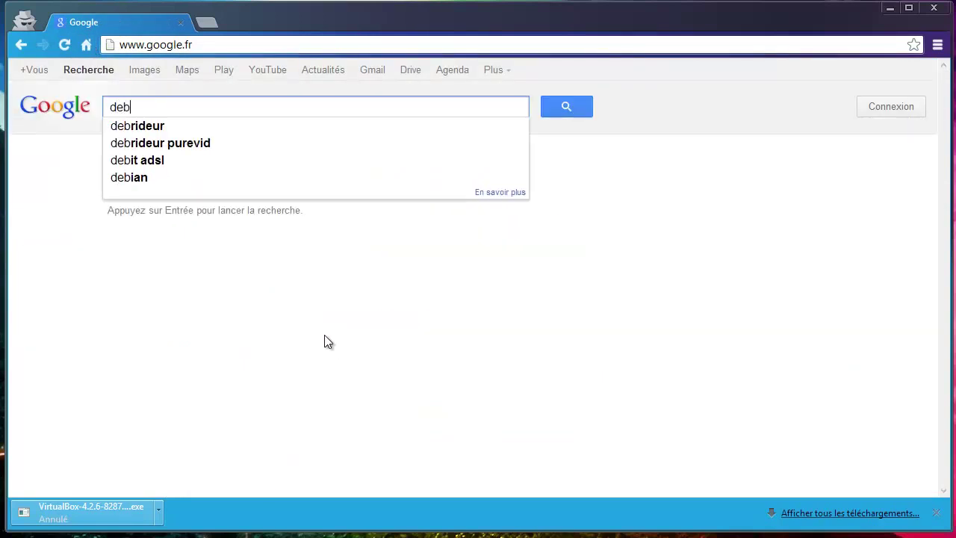
text(ian)
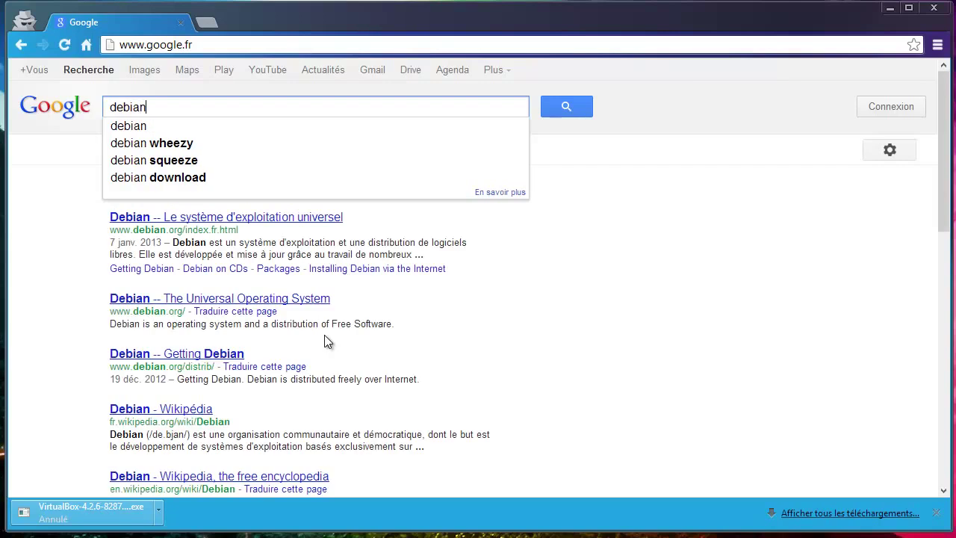
key(Return)
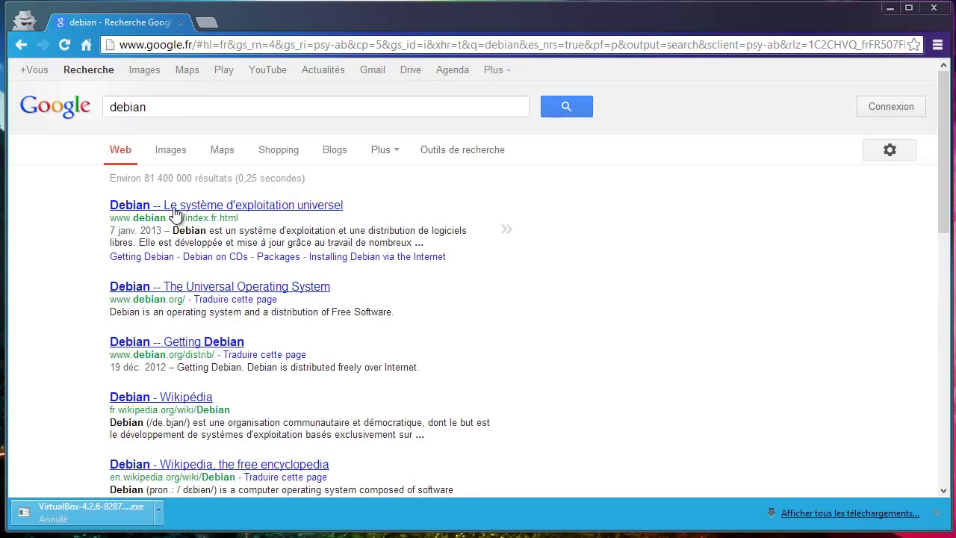
click(171, 207)
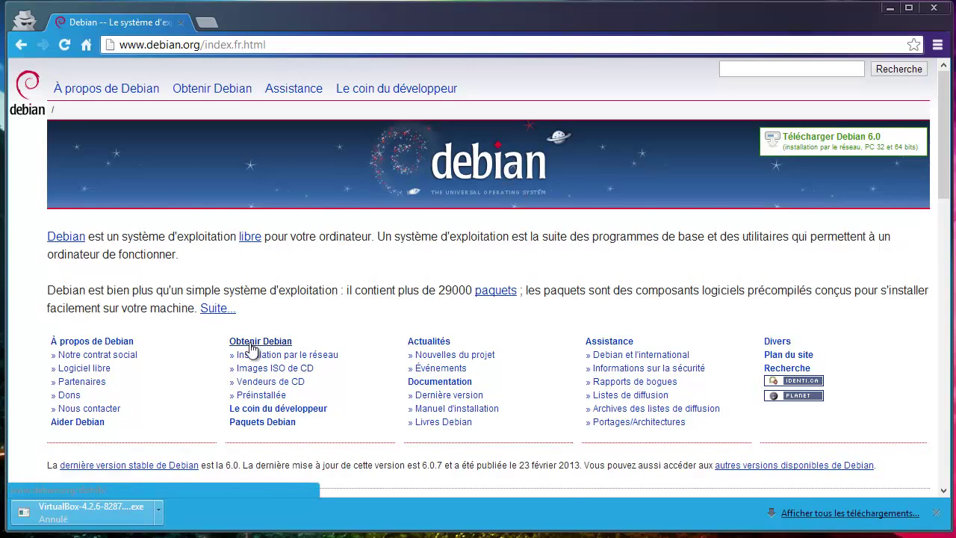
Open Debian's CD images page, then the HTTP/FTP listing of stable CD and DVD images
click(284, 373)
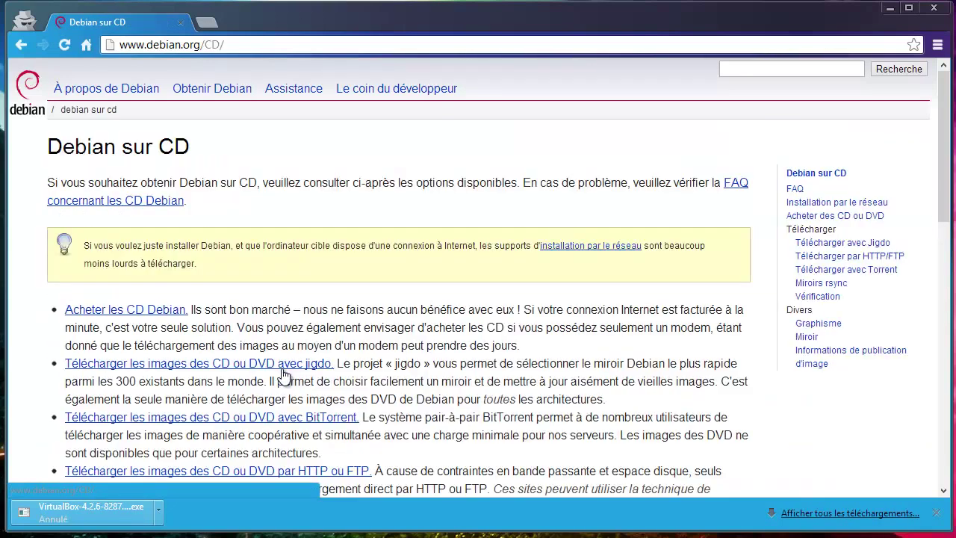
scroll(489, 327, down, 2)
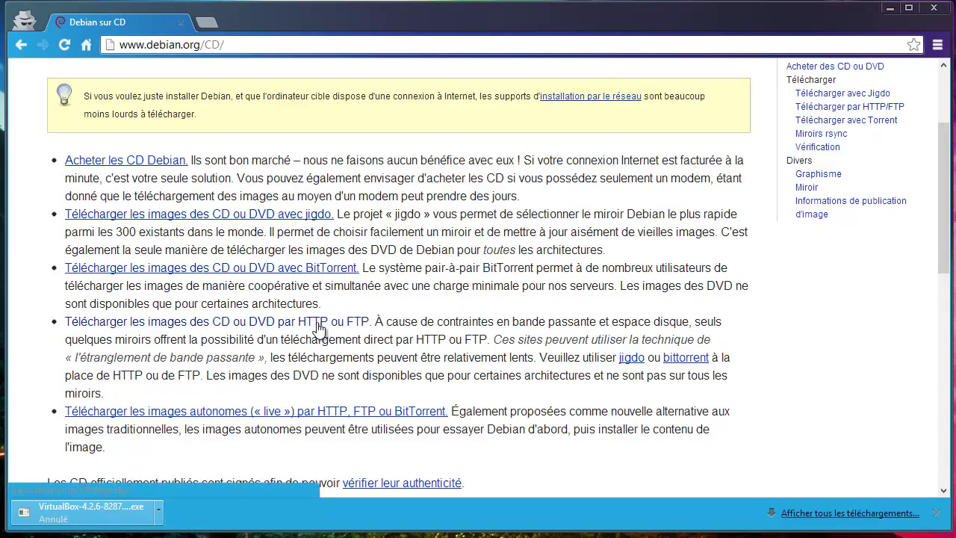
click(316, 328)
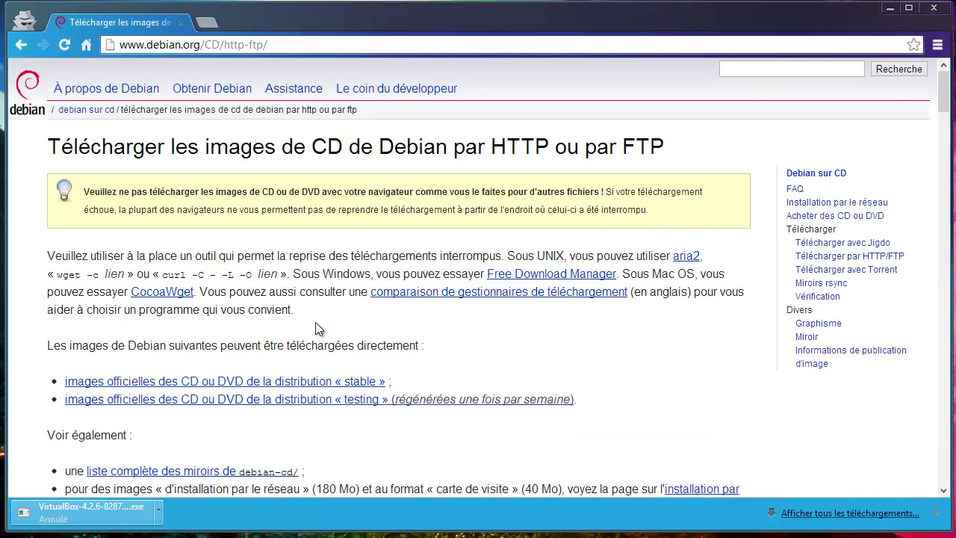
scroll(318, 323, down, 7)
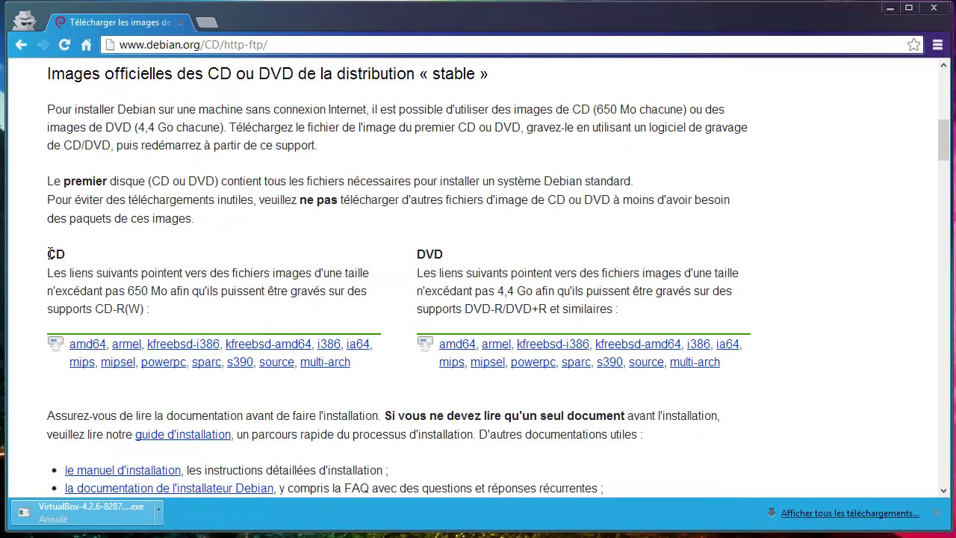
drag(50, 254, 46, 254)
drag(417, 254, 439, 258)
drag(75, 254, 44, 257)
Open the amd64 CD image listing and locate the 168M netinst ISO
click(88, 347)
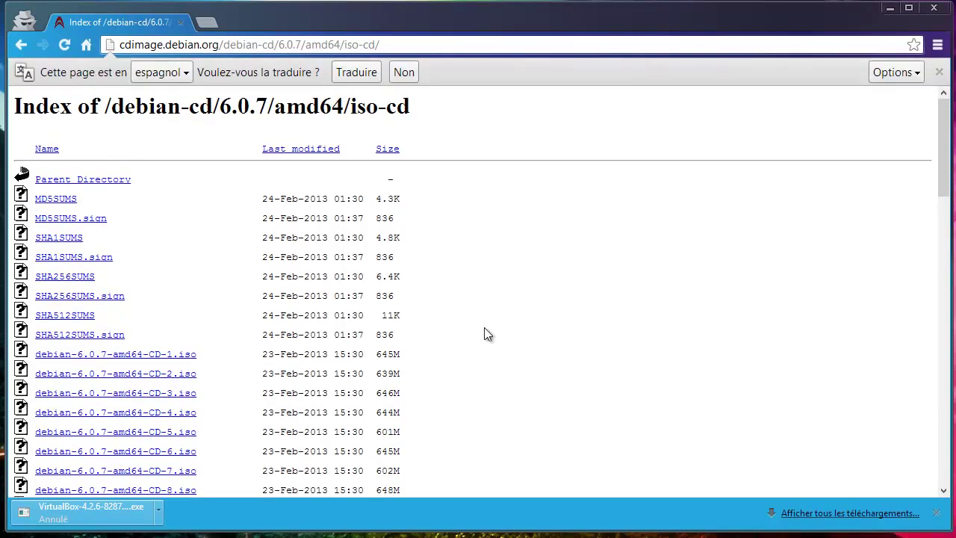
scroll(493, 323, down, 2)
scroll(496, 315, down, 4)
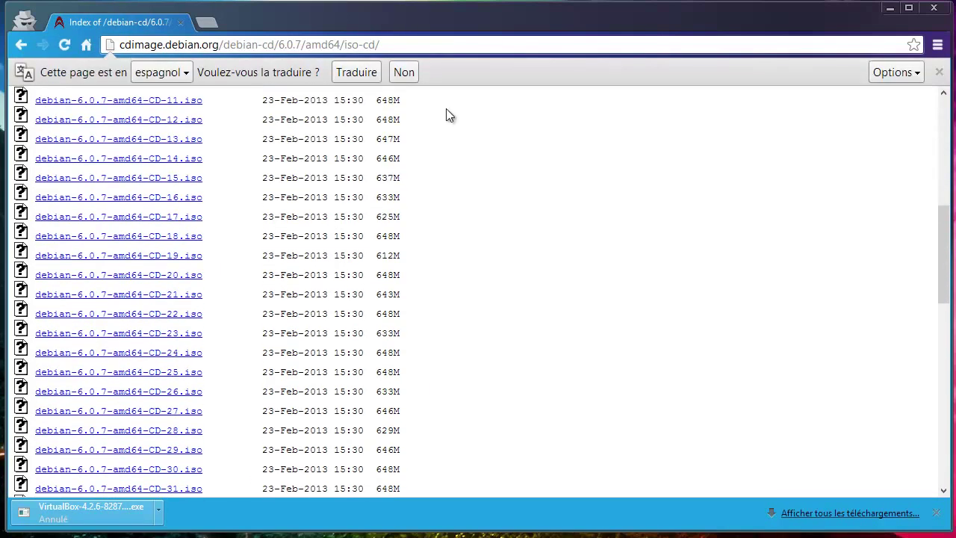
scroll(466, 190, up, 2)
scroll(224, 236, up, 2)
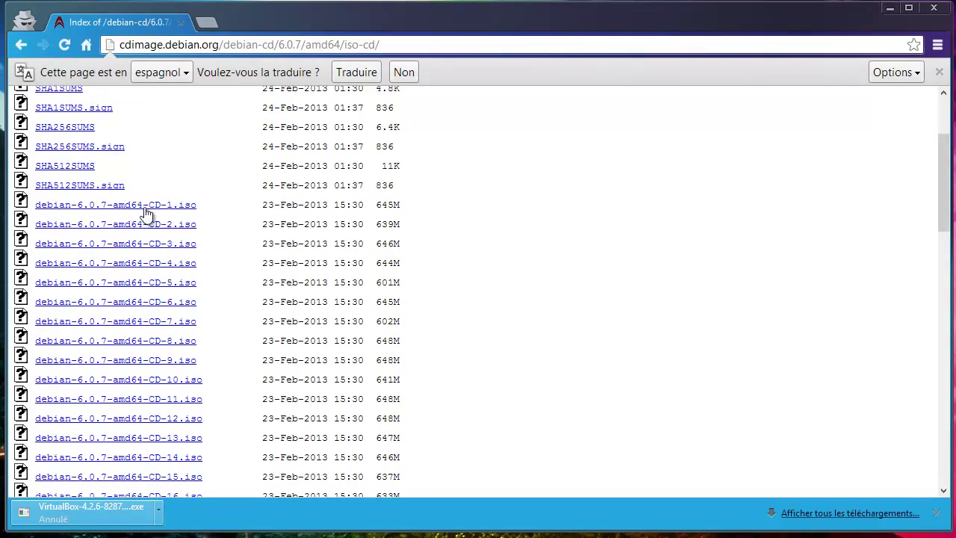
scroll(166, 215, down, 10)
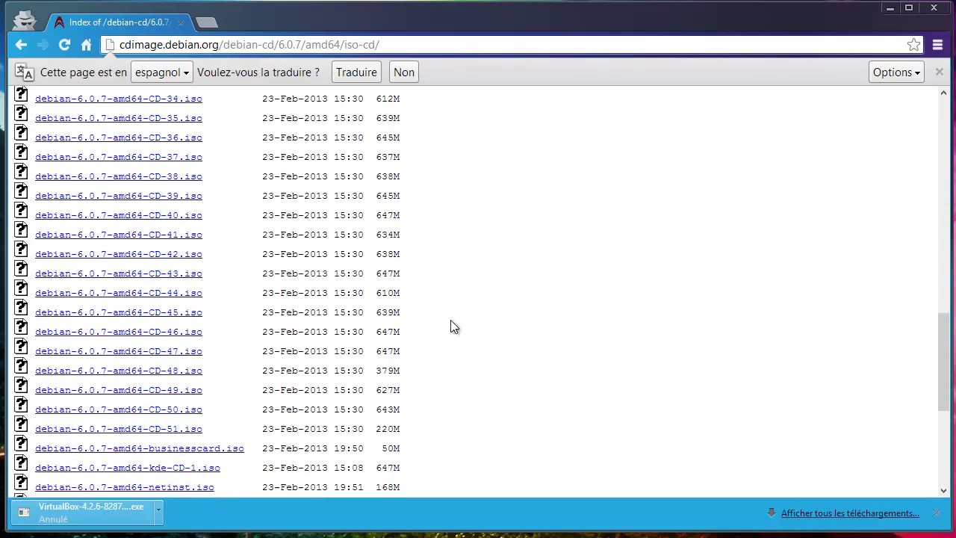
scroll(455, 326, down, 5)
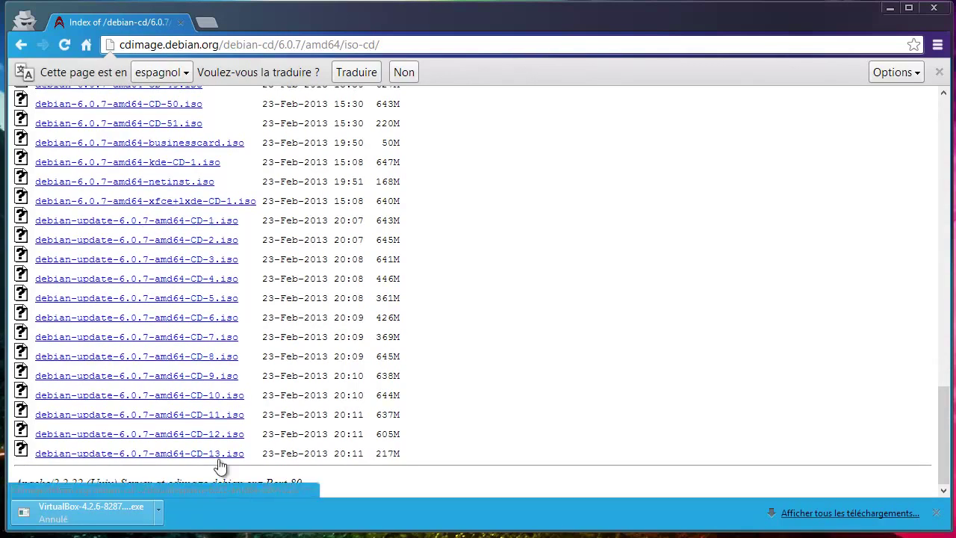
scroll(333, 343, up, 3)
scroll(332, 344, down, 1)
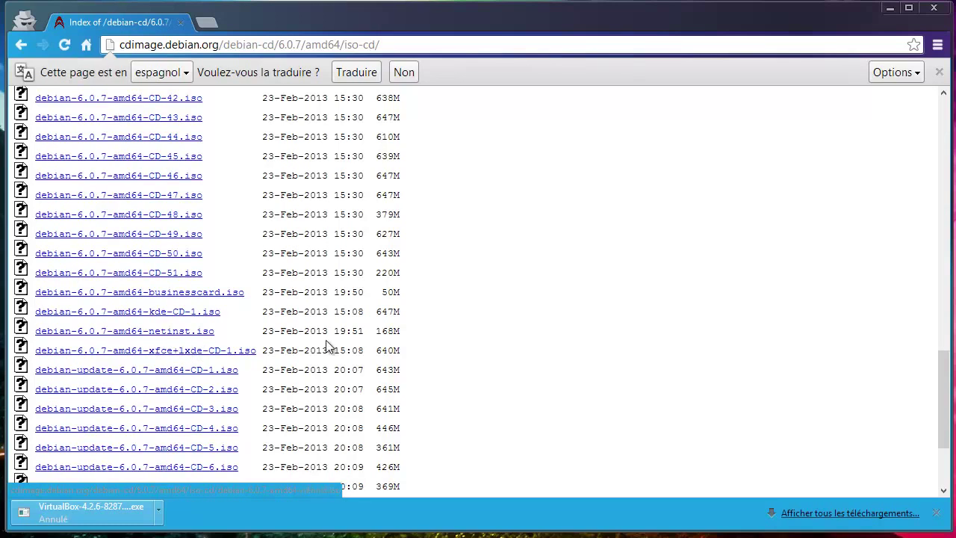
drag(378, 333, 413, 331)
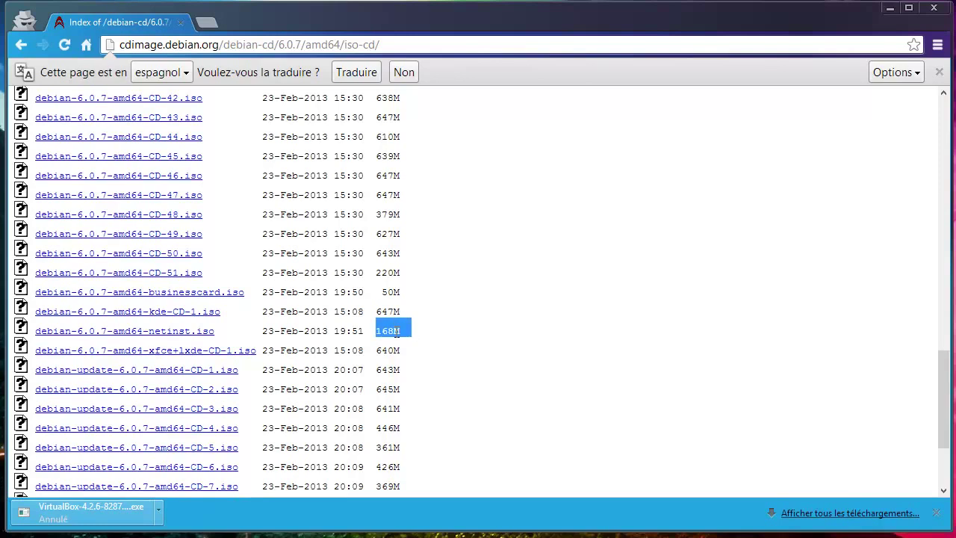
Start downloading debian-6.0.7-amd64-netinst.iso, cancel it, and close the browser
click(170, 333)
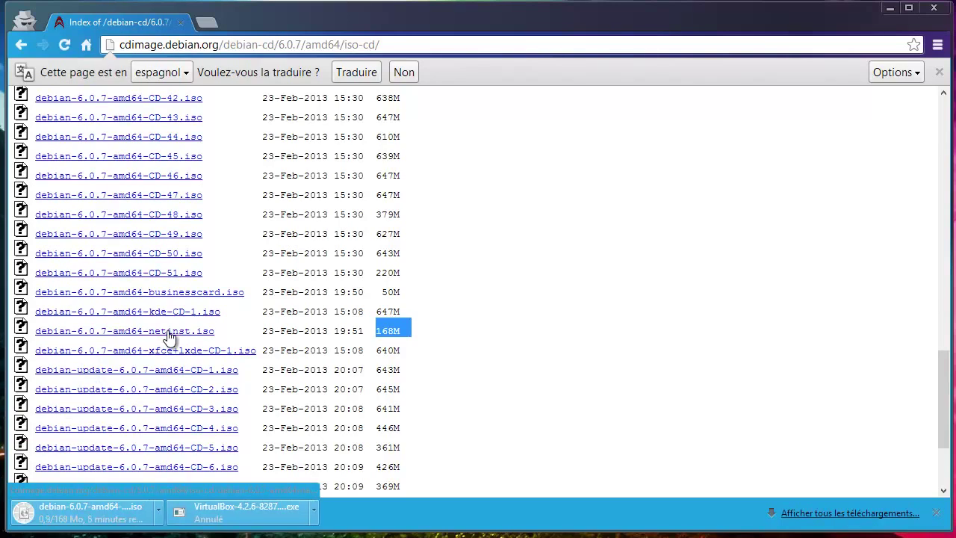
click(162, 514)
click(195, 537)
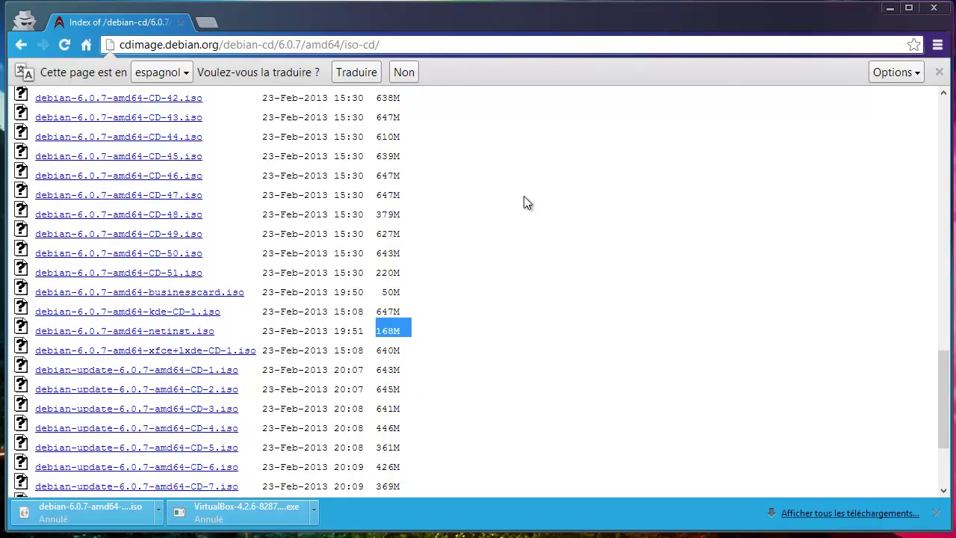
click(938, 11)
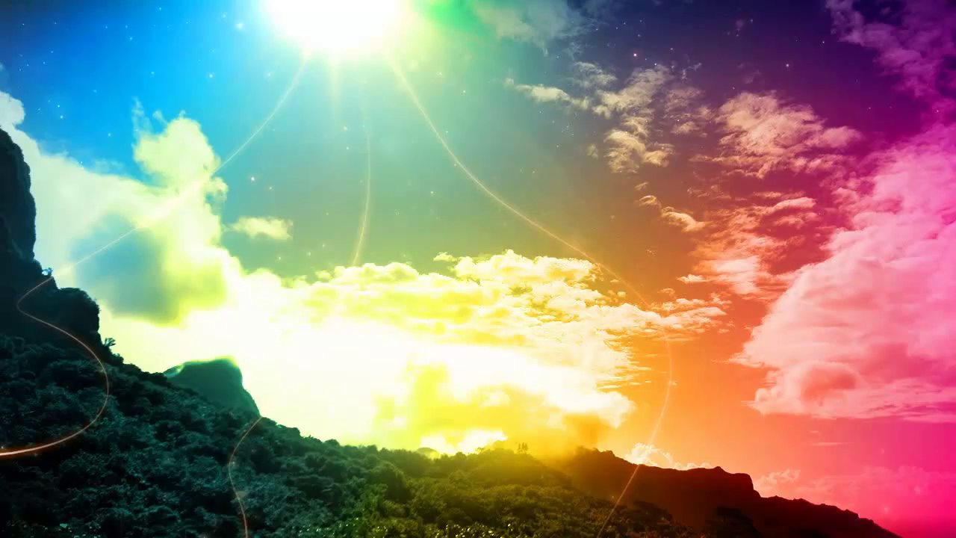
Place the debian folder on the desktop, check its debian-6.0.6-amd64-netinst.iso, then close it
drag(2, 176, 97, 83)
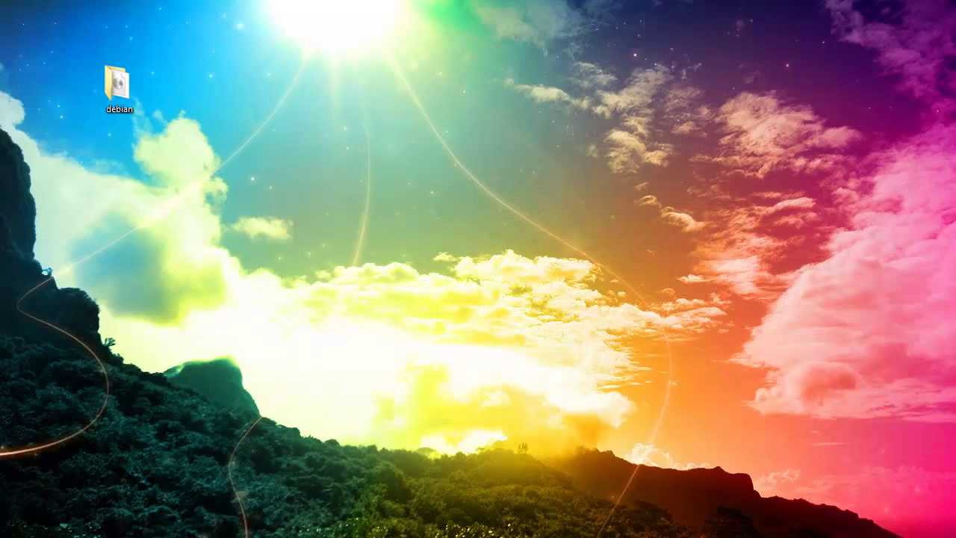
drag(457, 119, 430, 20)
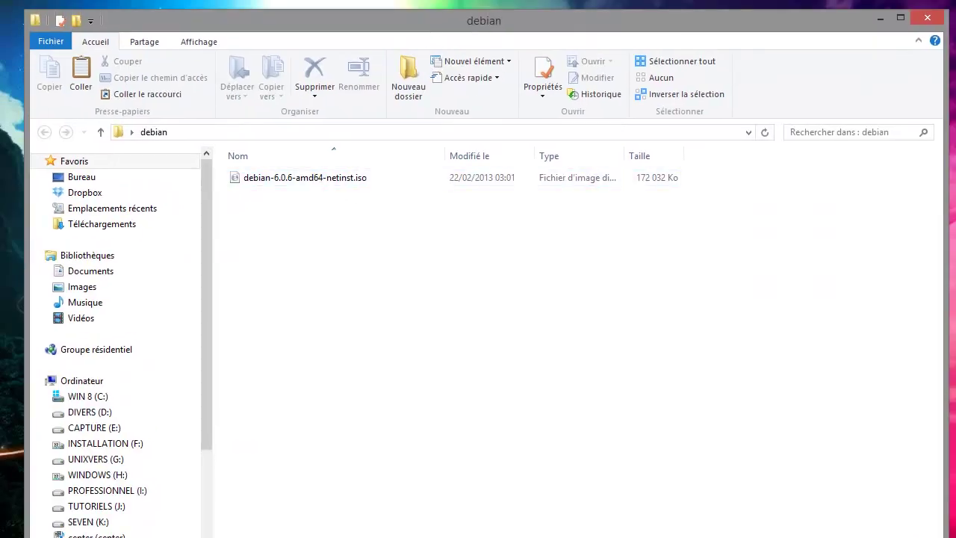
drag(405, 537, 406, 506)
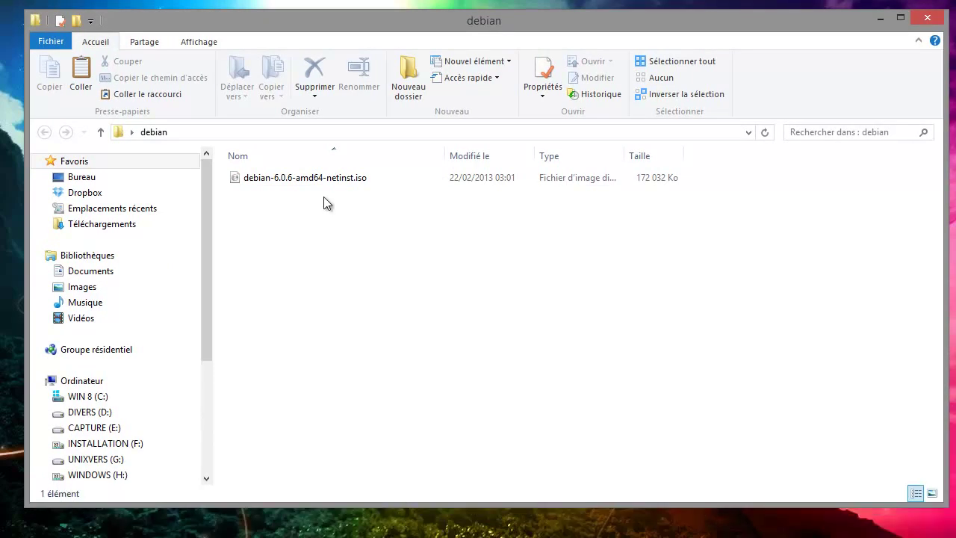
click(301, 181)
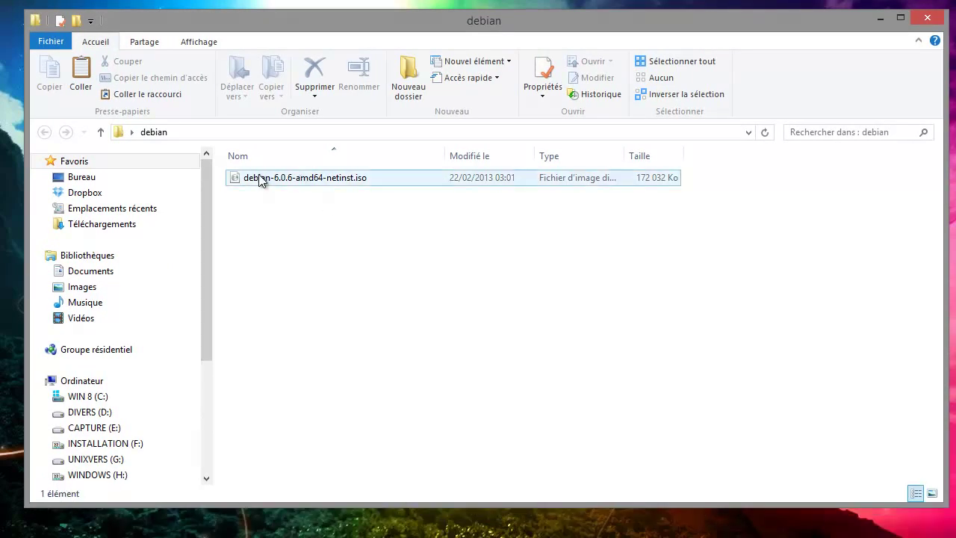
click(927, 18)
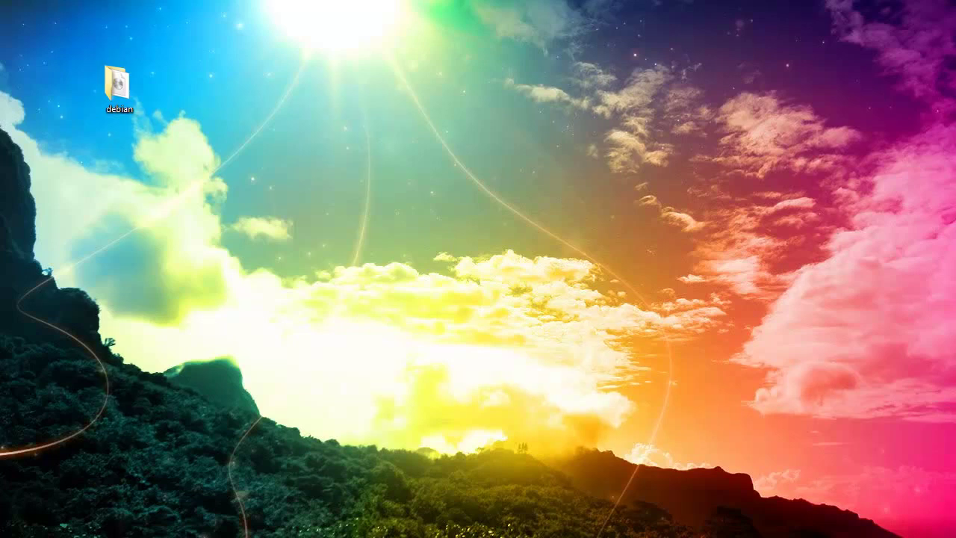
Put the VIRTUALBOX folder below debian on the desktop and launch Oracle VM VirtualBox
drag(110, 276, 109, 178)
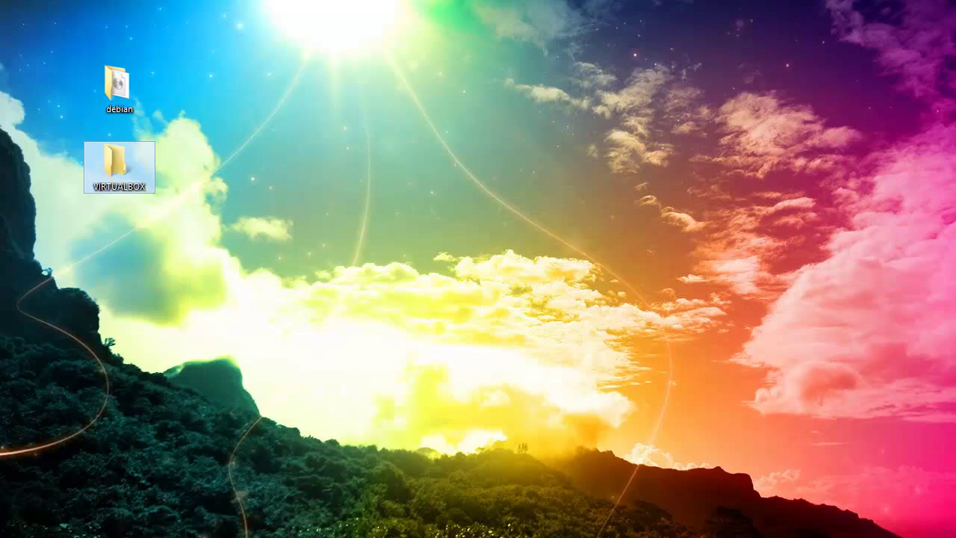
click(93, 537)
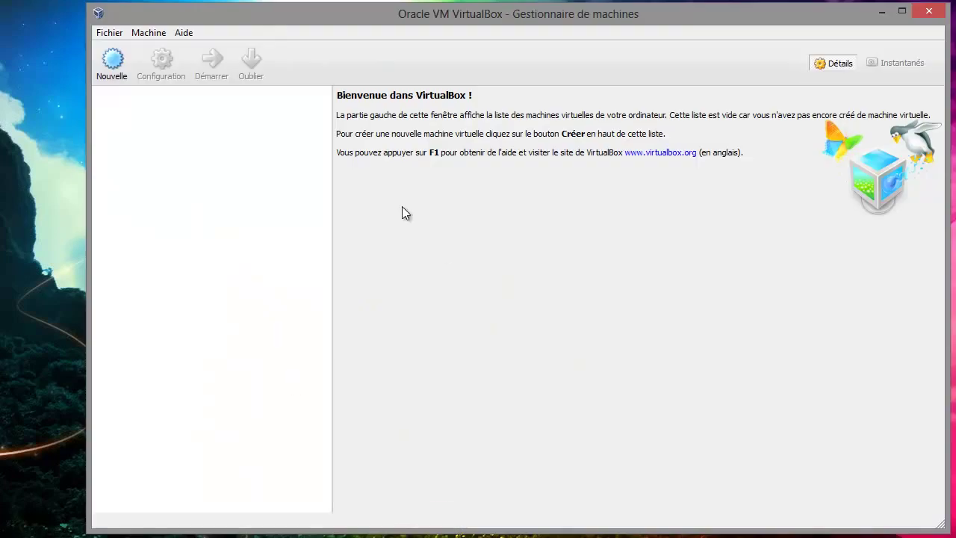
Set Paramètres > Général default machine folder to Desktop\VIRTUALBOX and save
click(109, 37)
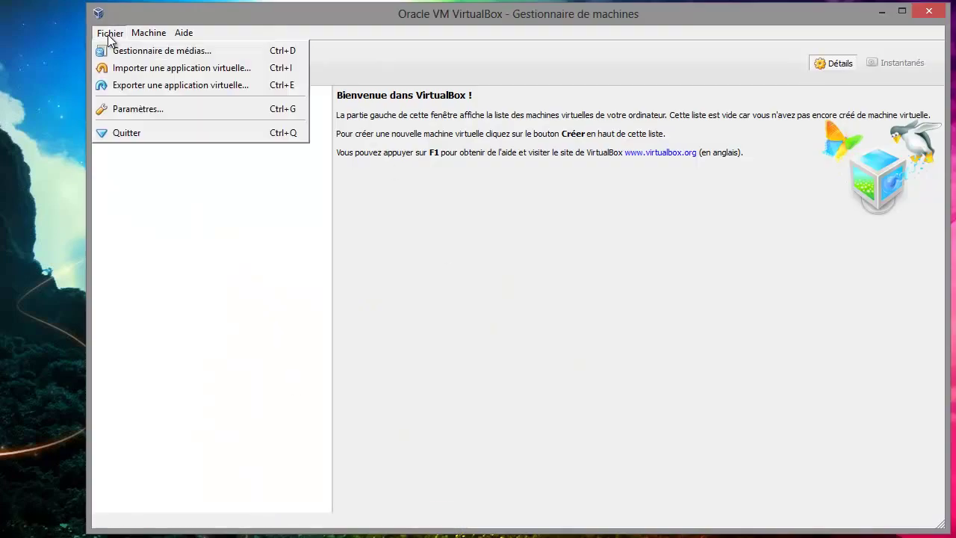
click(125, 111)
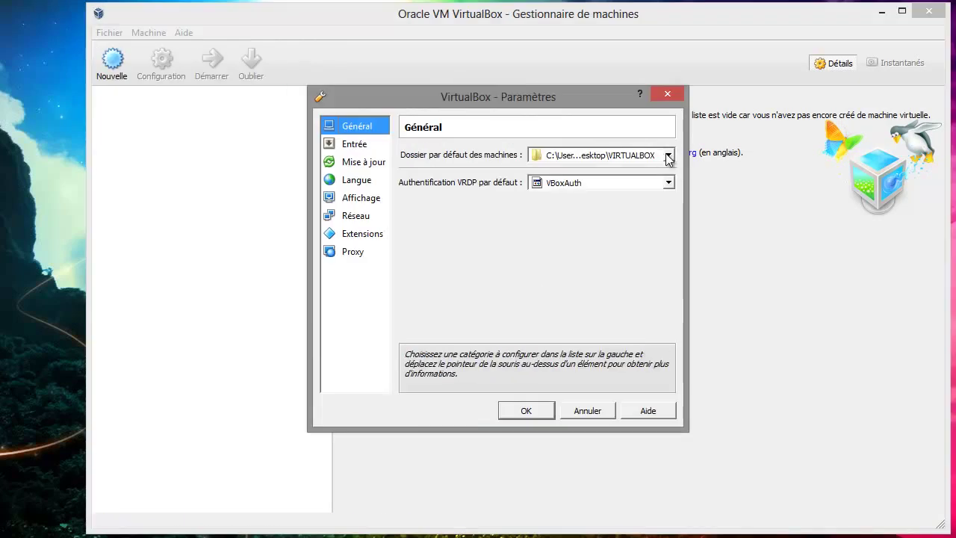
click(669, 155)
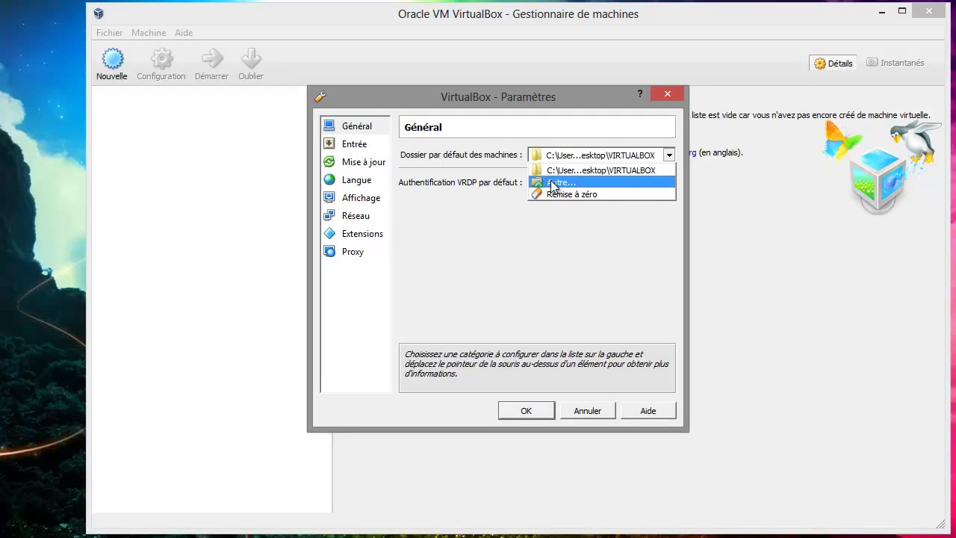
click(553, 183)
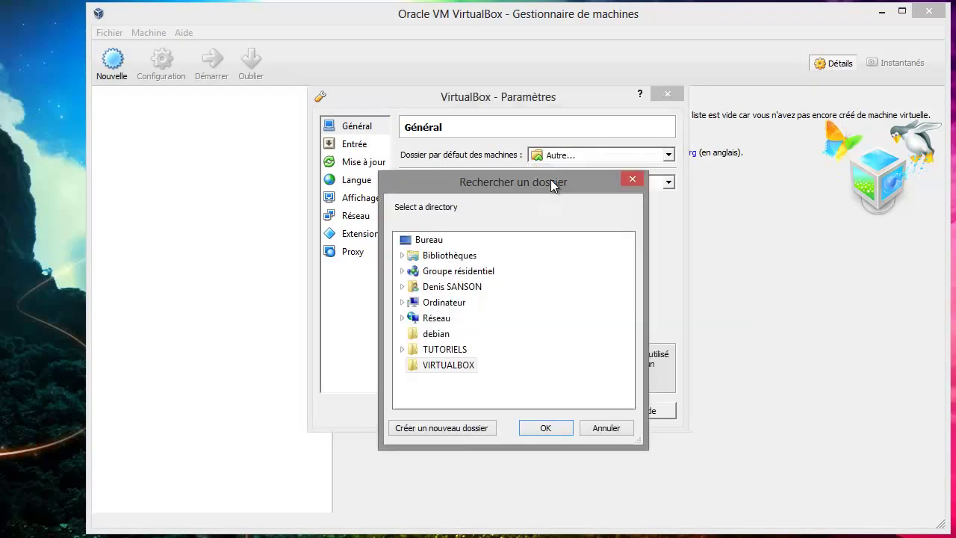
click(438, 367)
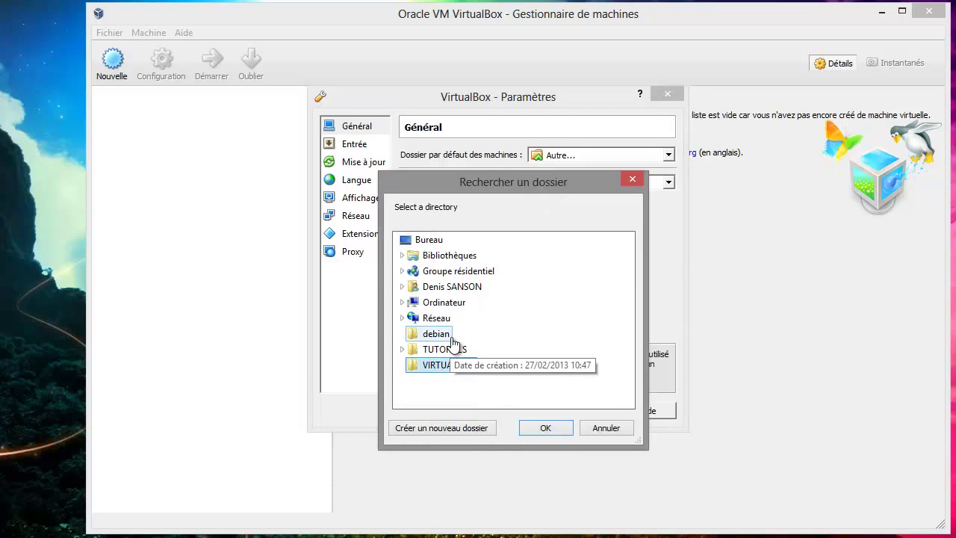
click(405, 303)
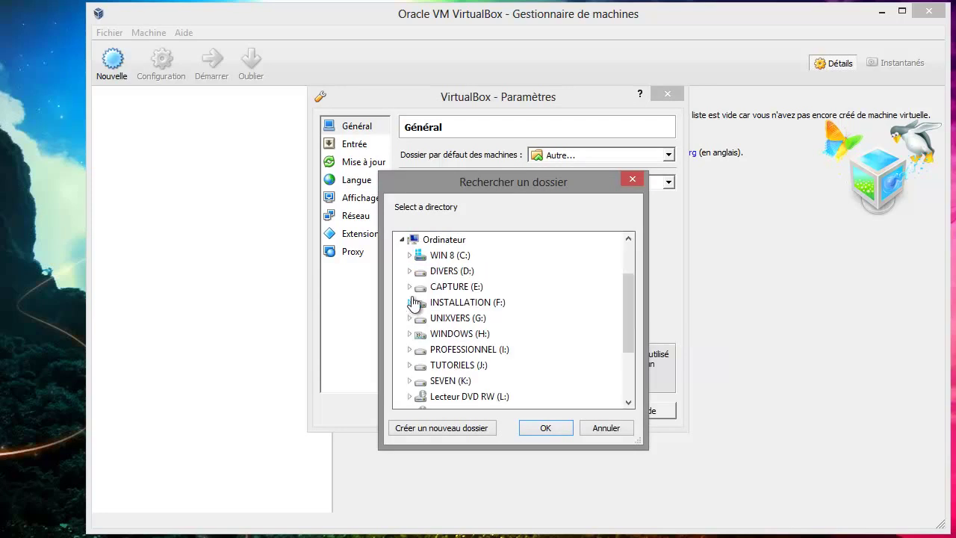
click(404, 241)
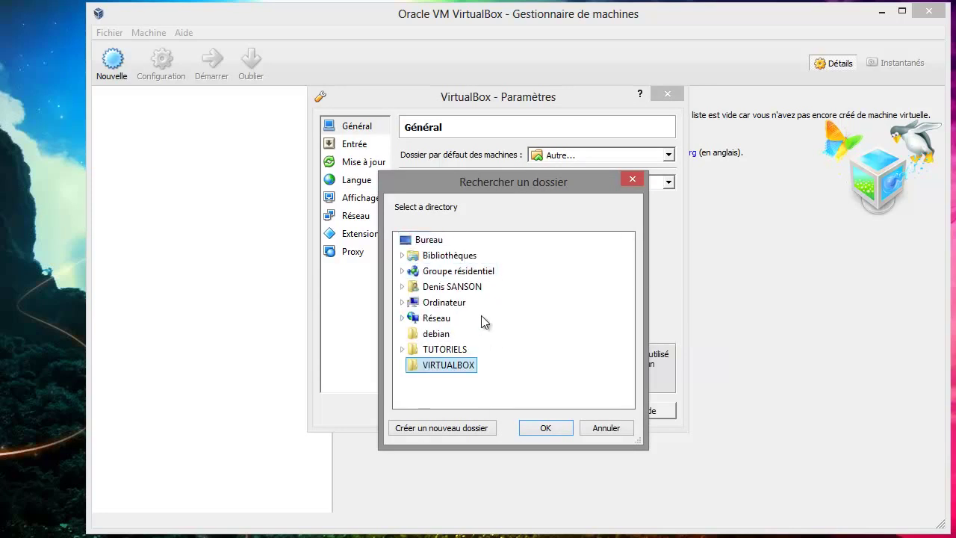
click(545, 429)
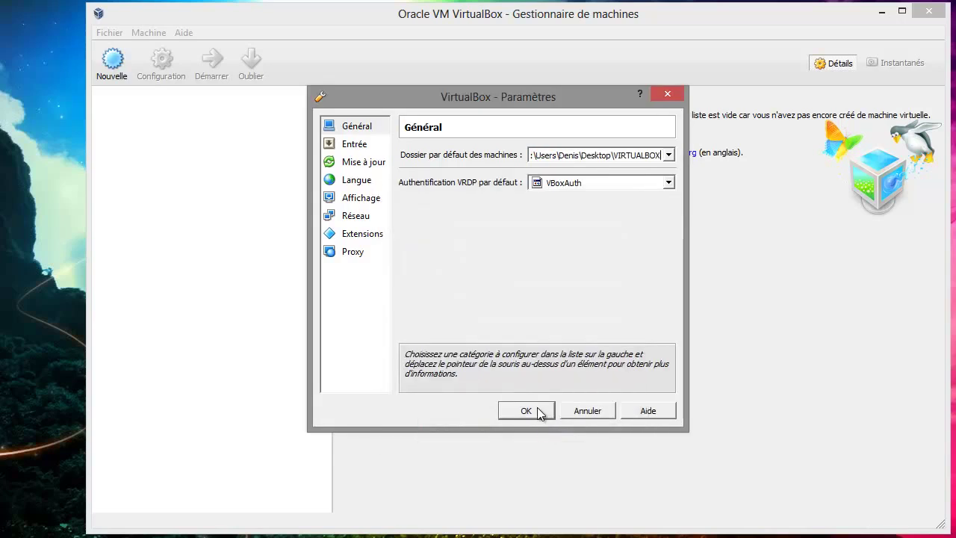
click(538, 410)
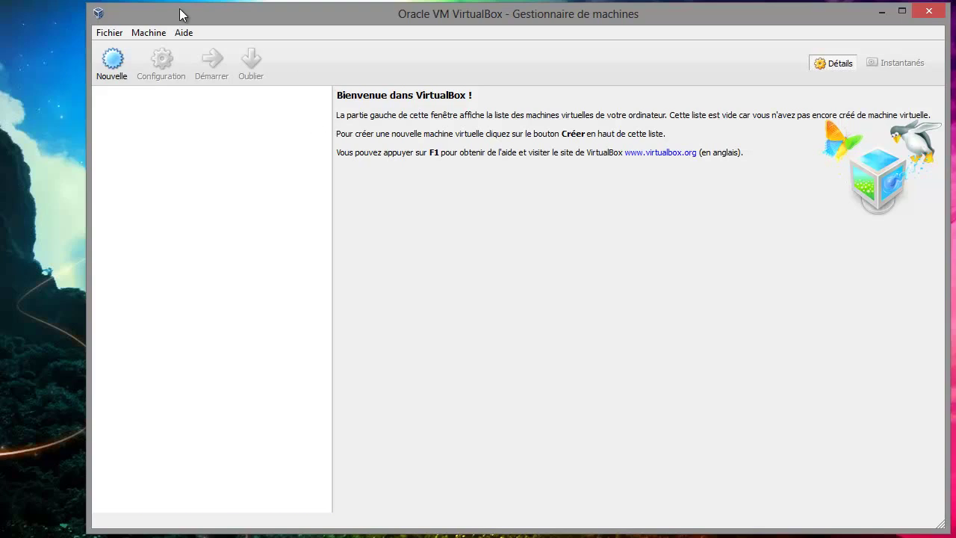
Create a new VM named Debian, type Linux, version Debian (64 bit), and continue
click(110, 65)
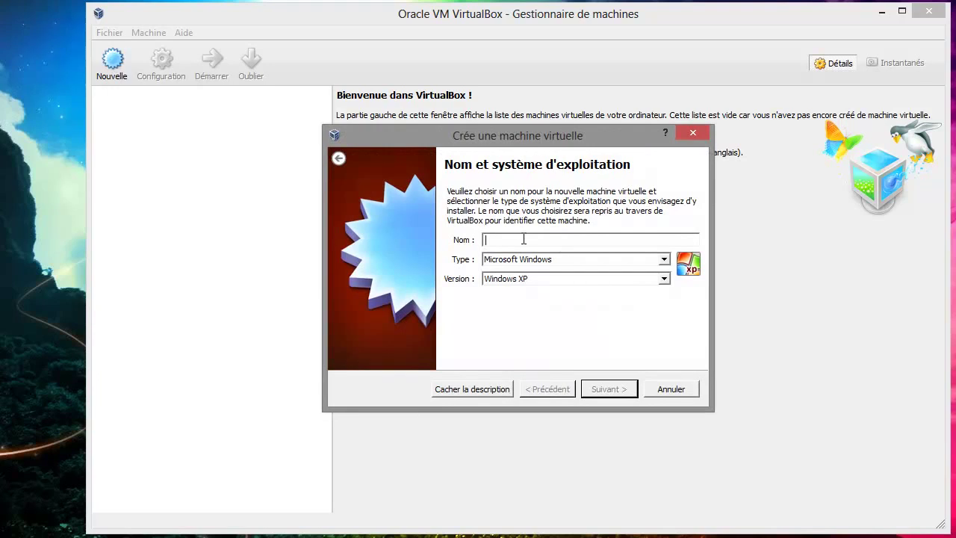
text(Deb)
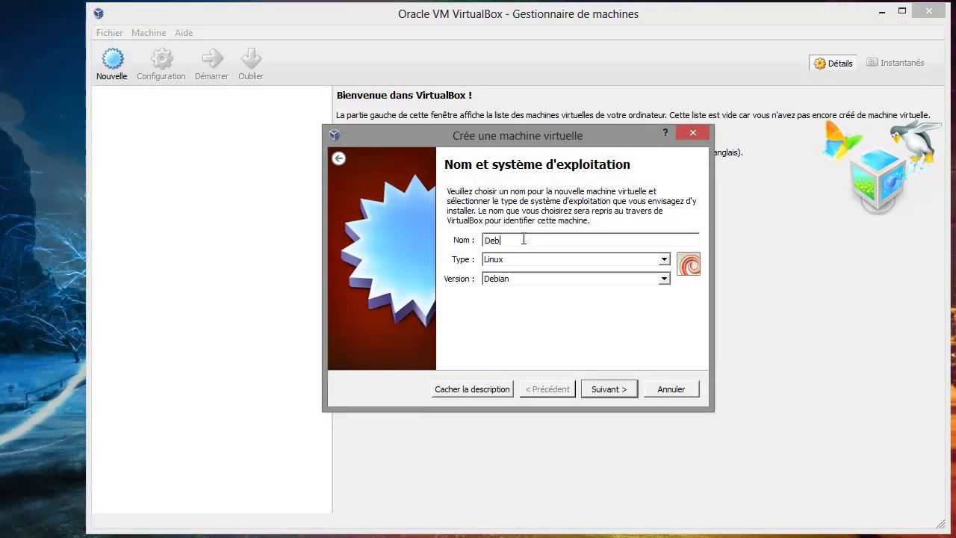
text(ian)
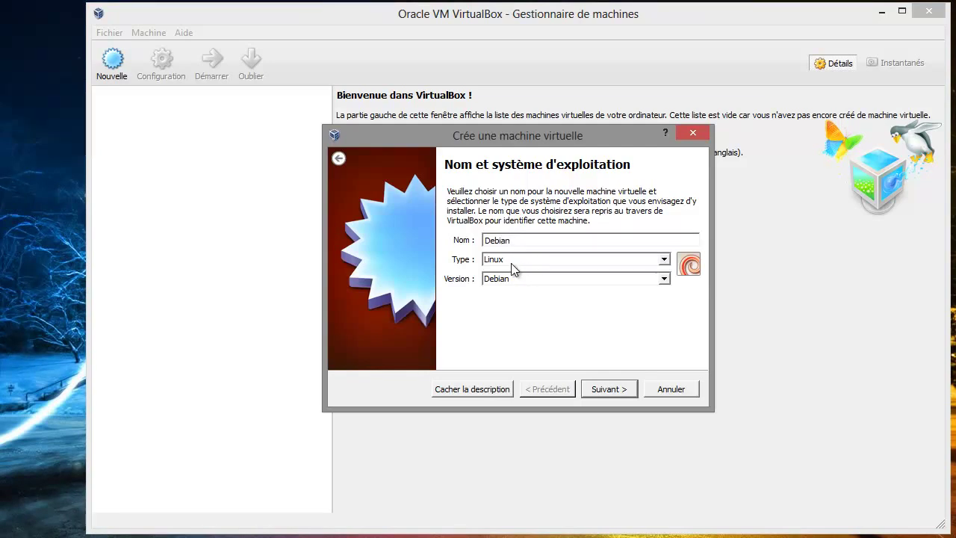
click(511, 263)
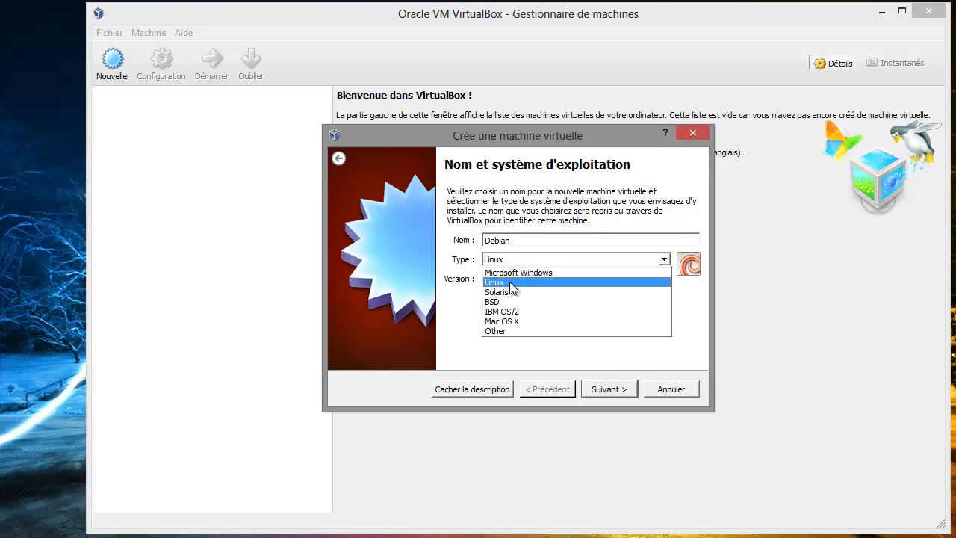
click(514, 284)
click(526, 278)
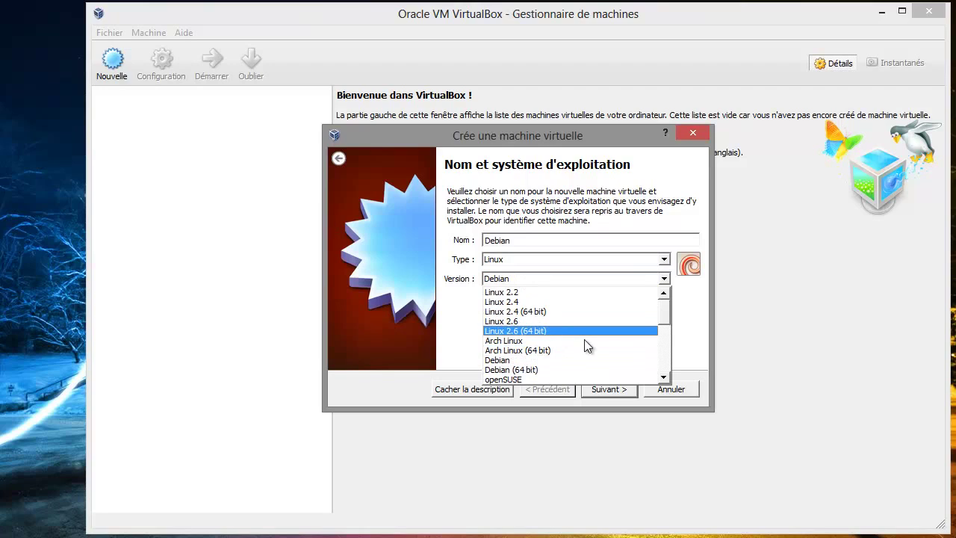
click(532, 371)
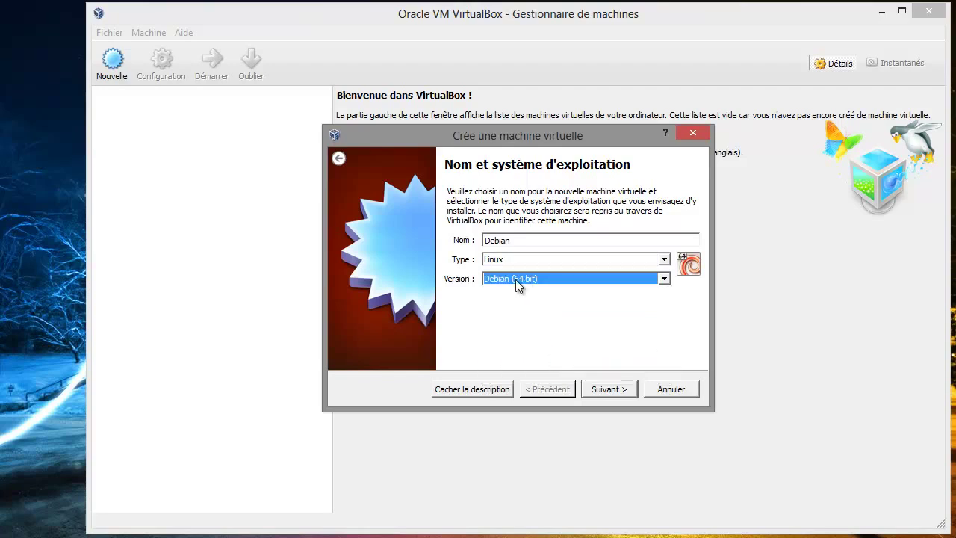
click(603, 390)
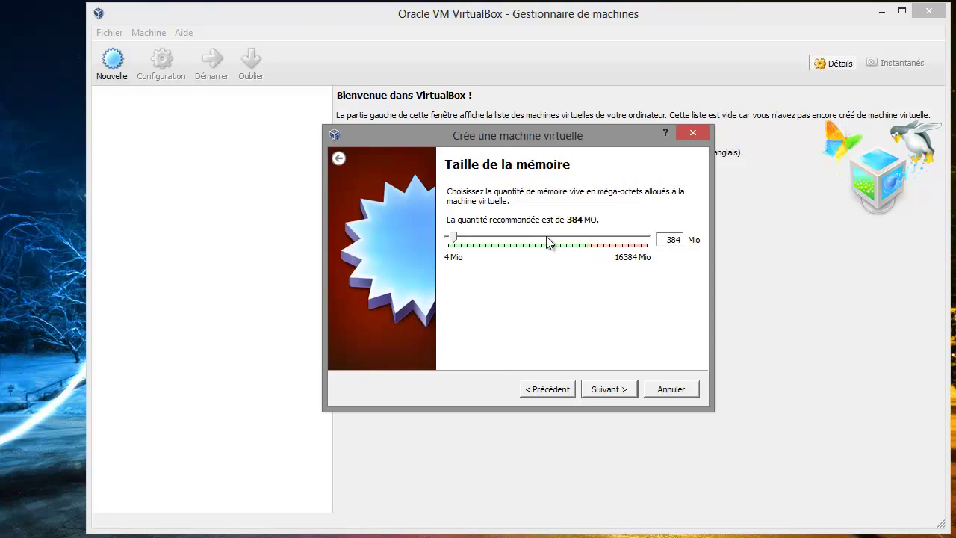
Raise the Debian machine's memory slider to 3456 Mio
click(502, 235)
click(501, 235)
click(500, 235)
click(499, 236)
drag(481, 238, 496, 240)
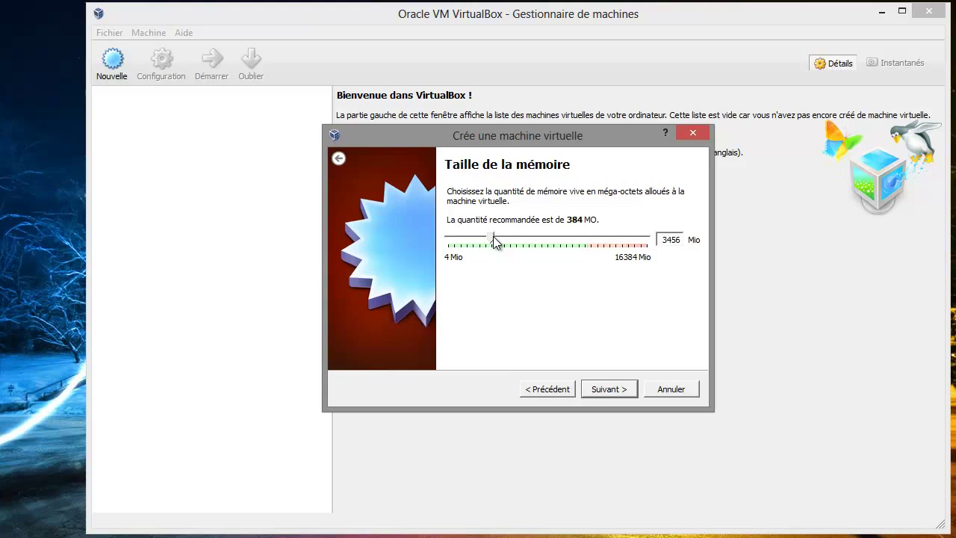
Accept the memory, choose to create a virtual hard disk now, and keep VDI format
click(608, 390)
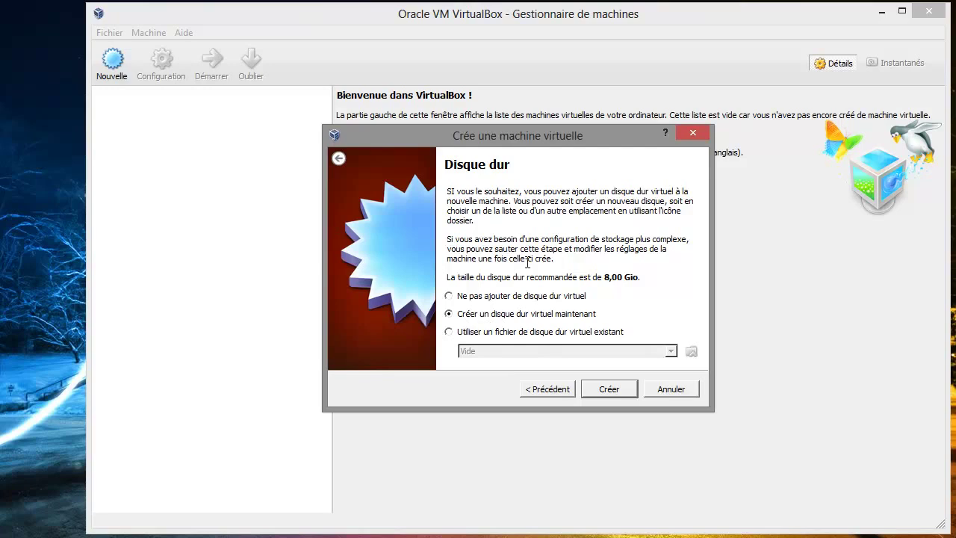
click(623, 390)
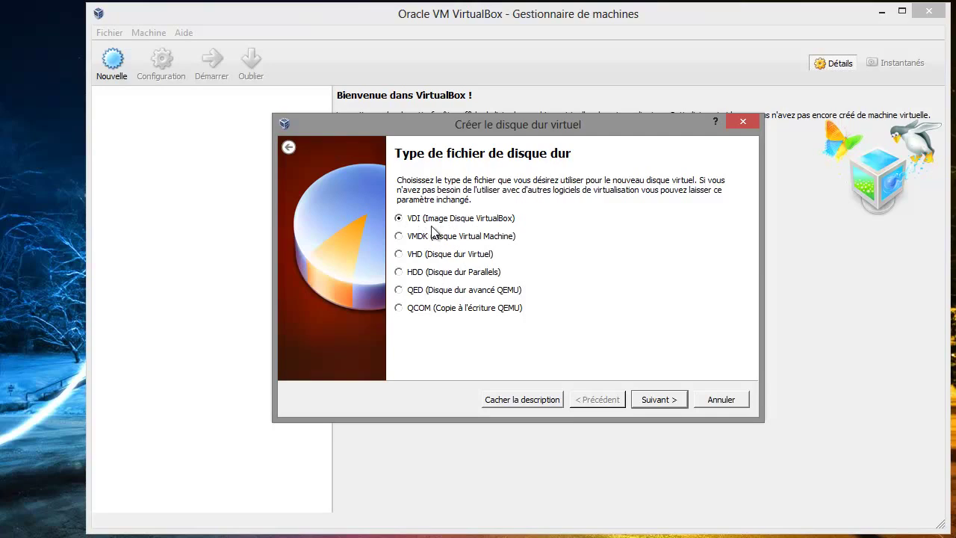
click(657, 400)
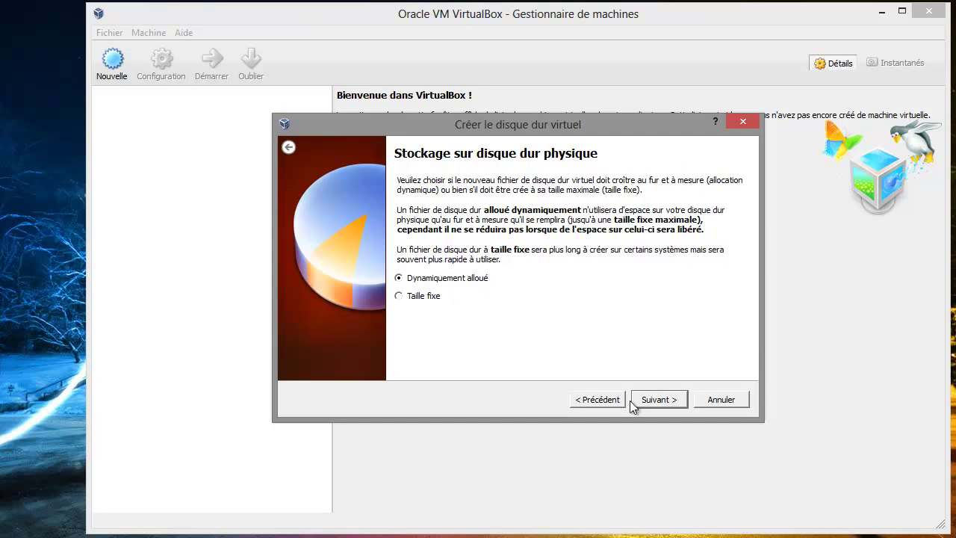
Keep dynamic allocation, set the Debian disk to 64,00 Gio, and create it
click(660, 398)
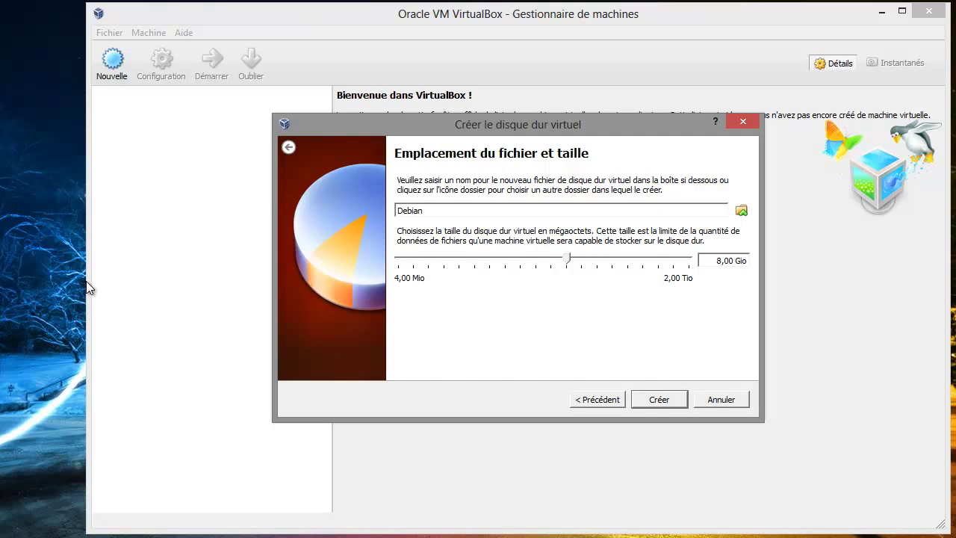
click(662, 15)
click(604, 265)
click(604, 265)
click(612, 263)
click(663, 402)
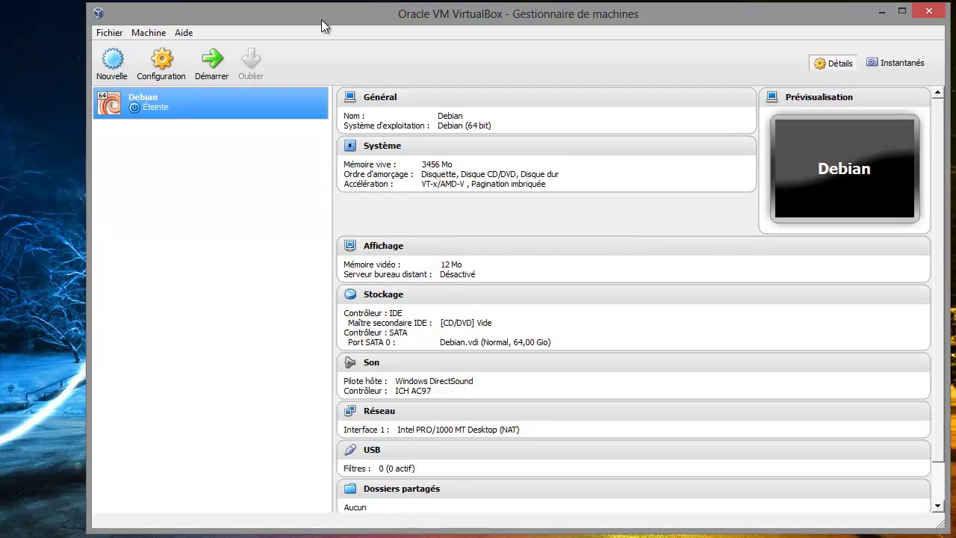
Drag the VirtualBox manager window right and down to uncover the desktop's VIRTUALBOX folder
drag(324, 14, 447, 19)
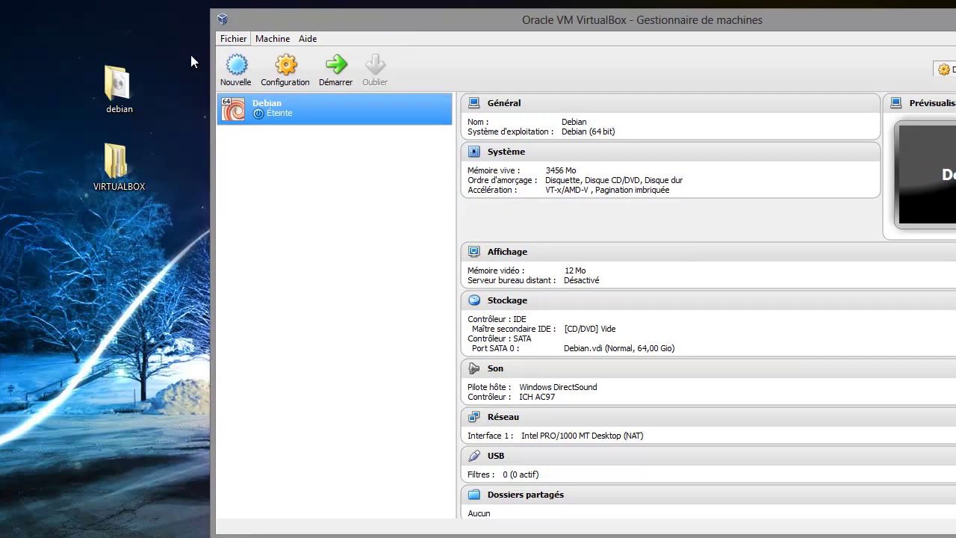
Open the VIRTUALBOX desktop folder and then its Debian machine folder
double_click(114, 164)
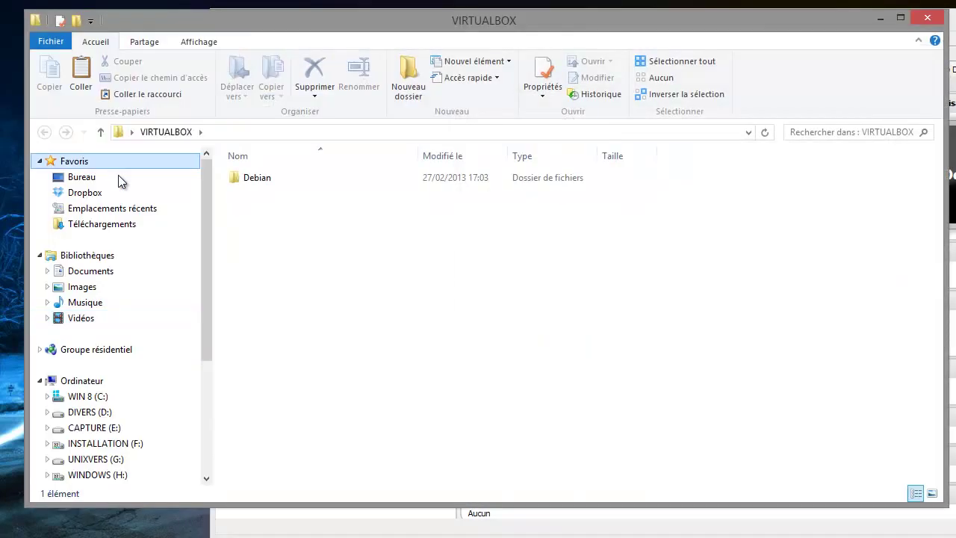
click(260, 181)
double_click(264, 180)
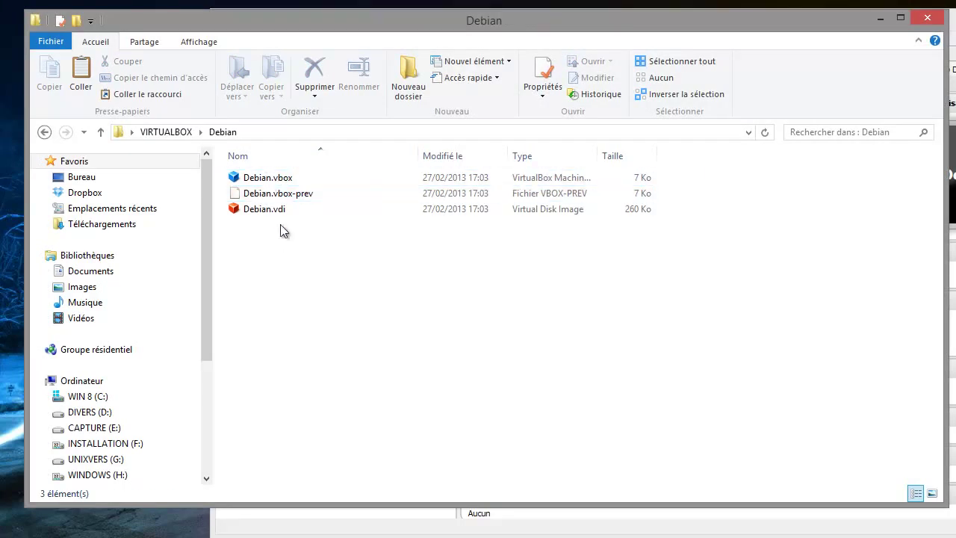
Check Debian.vdi, Debian.vbox-prev and Debian.vbox, widening the Type column to read their types
click(270, 211)
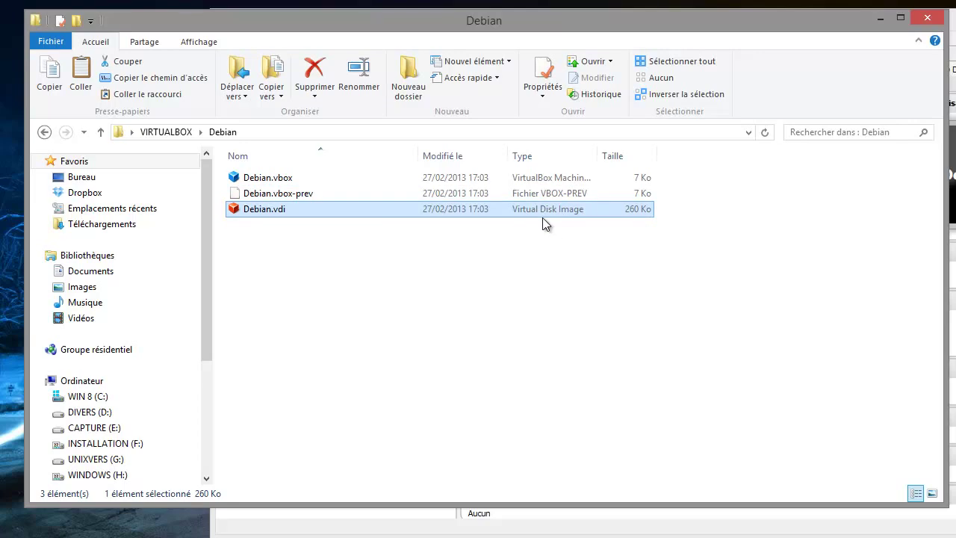
click(258, 196)
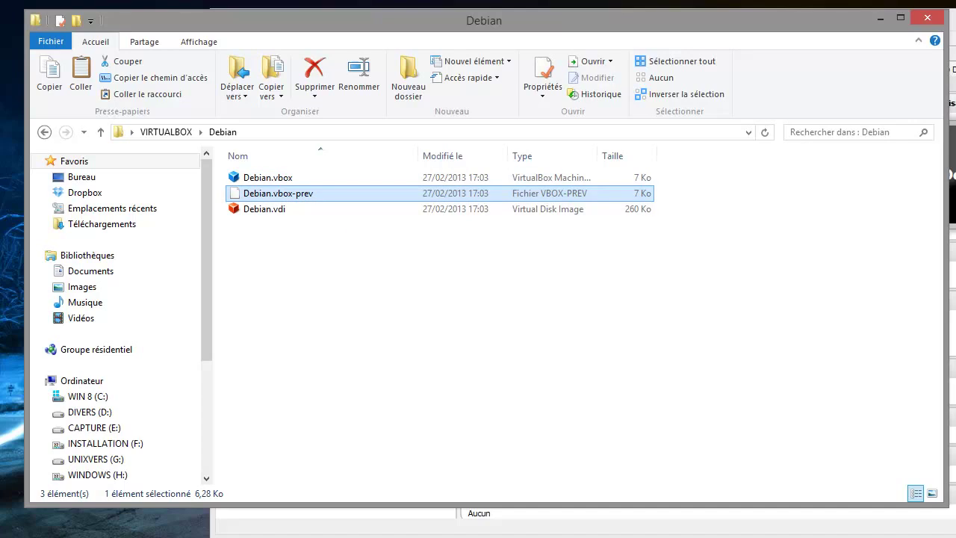
click(272, 181)
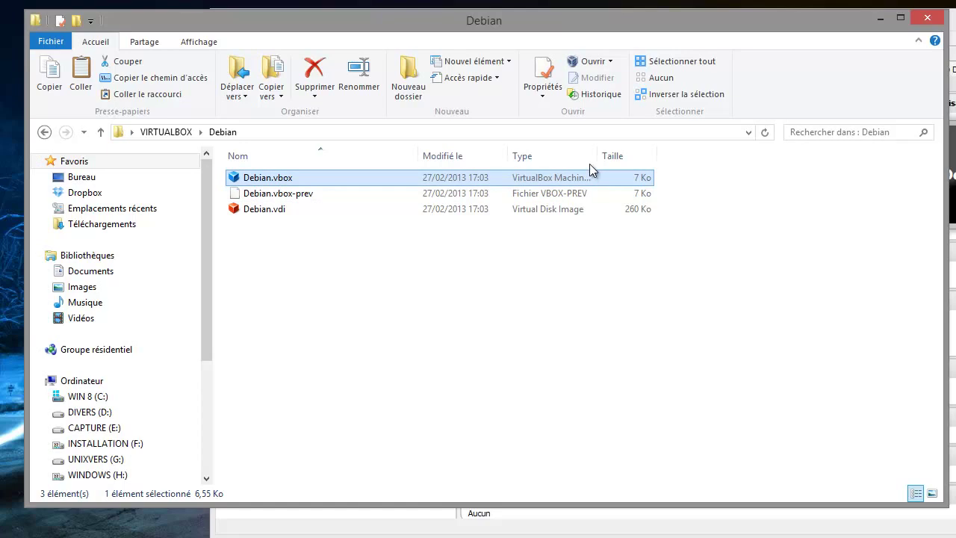
drag(600, 154, 648, 158)
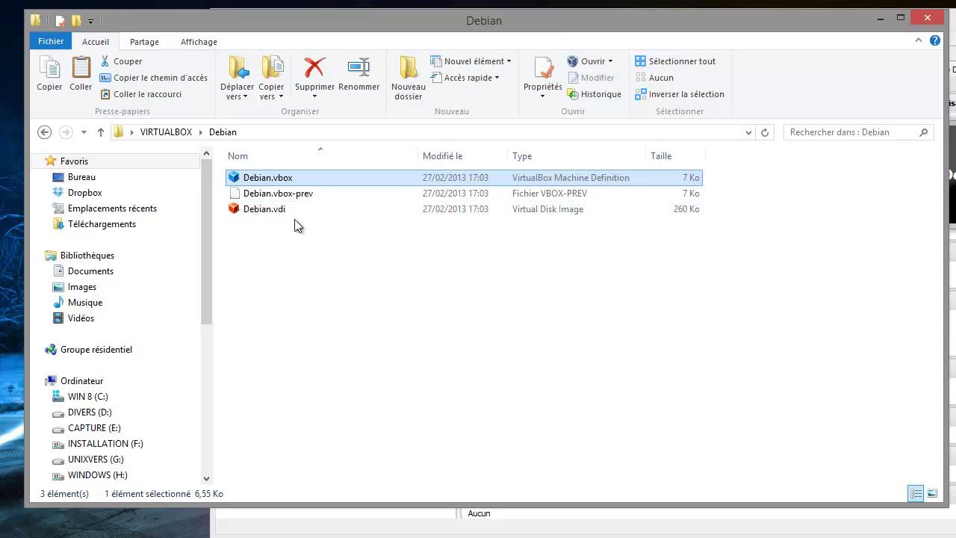
click(272, 213)
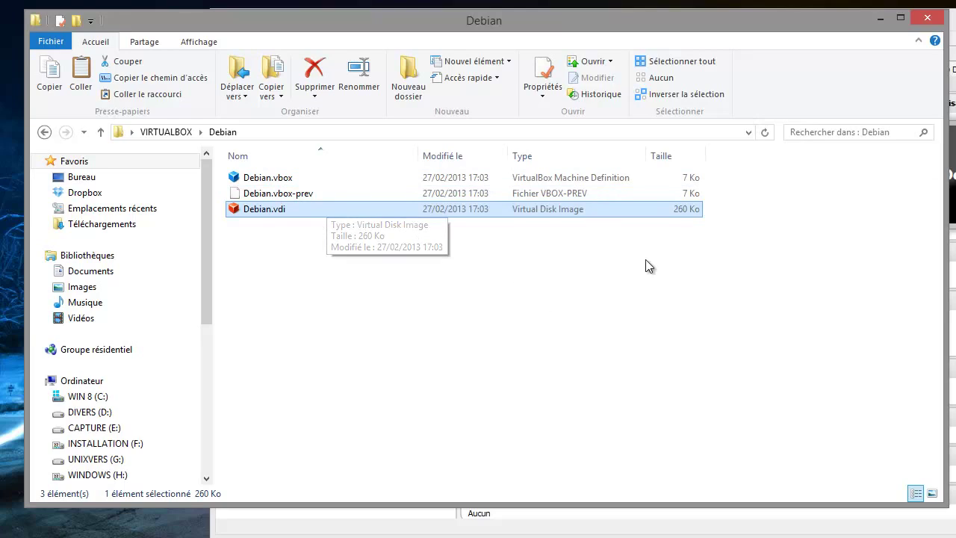
Close the Debian folder window, restore the manager window, and open the Debian VM's System settings
click(924, 23)
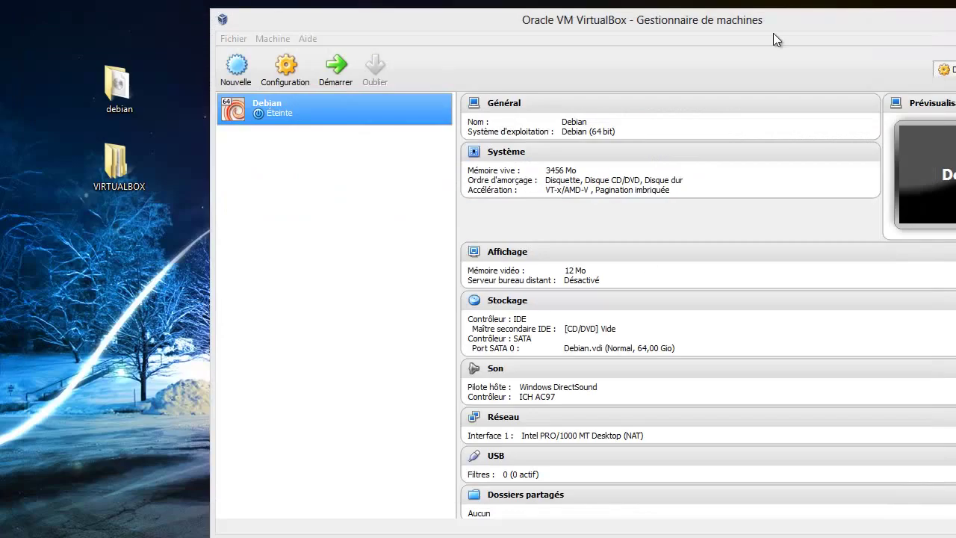
drag(774, 22, 650, 10)
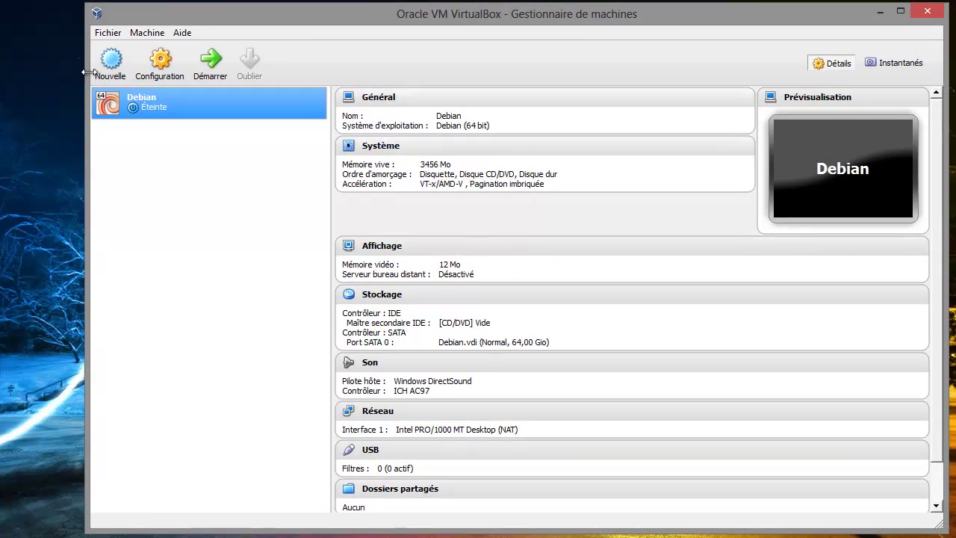
click(160, 63)
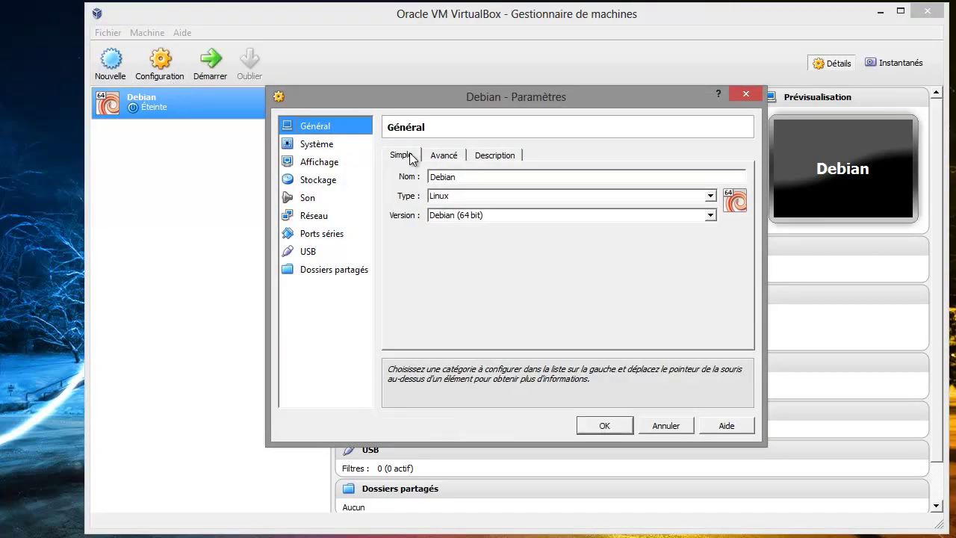
click(317, 147)
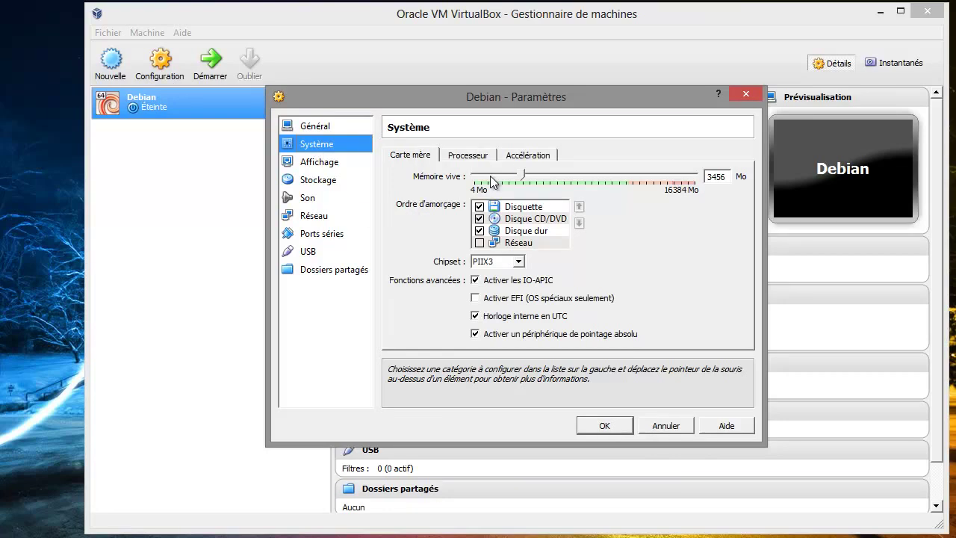
Set the boot order to CD/DVD first, then hard disk, with floppy boot disabled
mouse_move(491, 181)
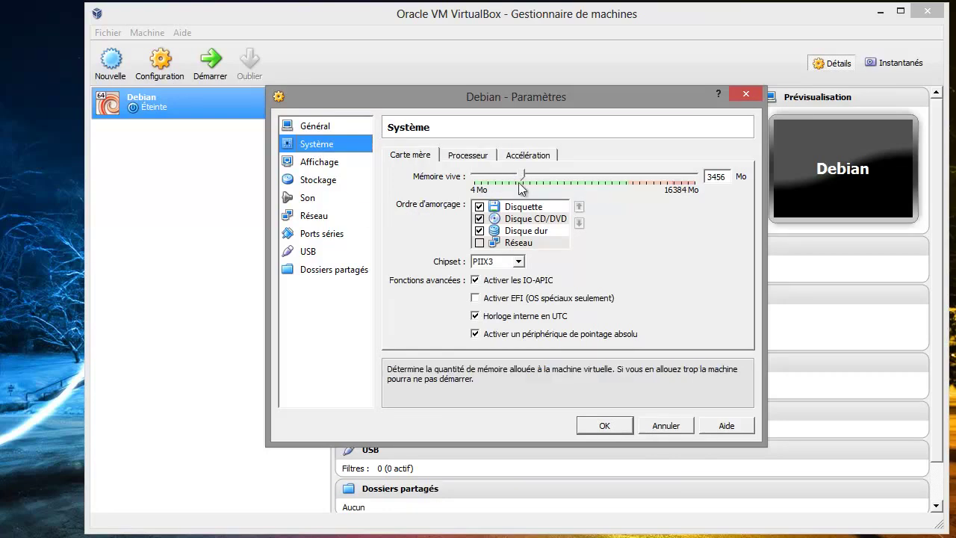
mouse_move(550, 230)
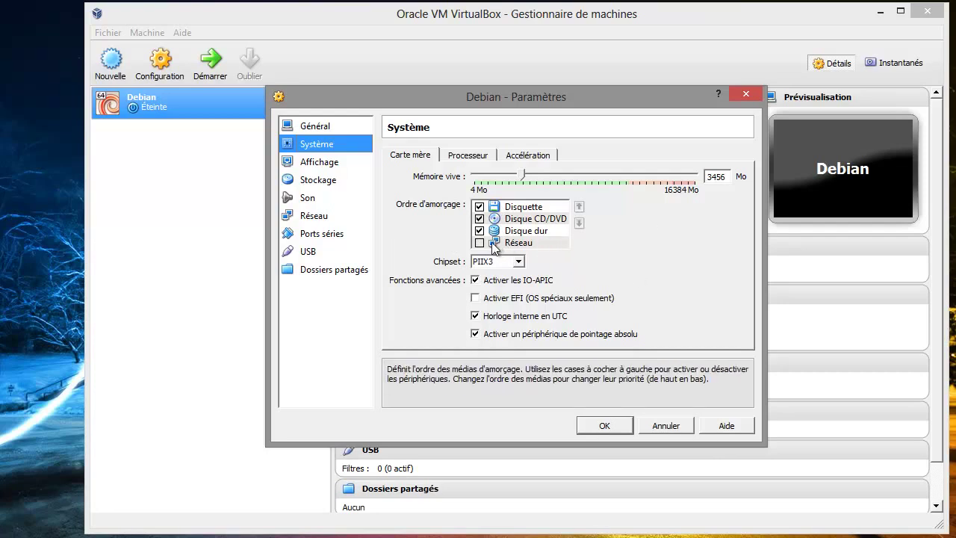
click(527, 221)
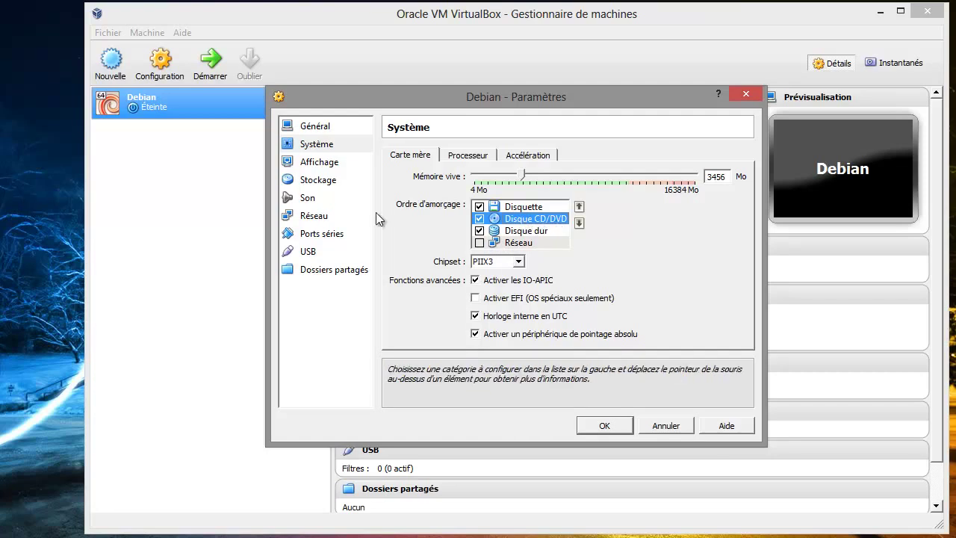
click(579, 207)
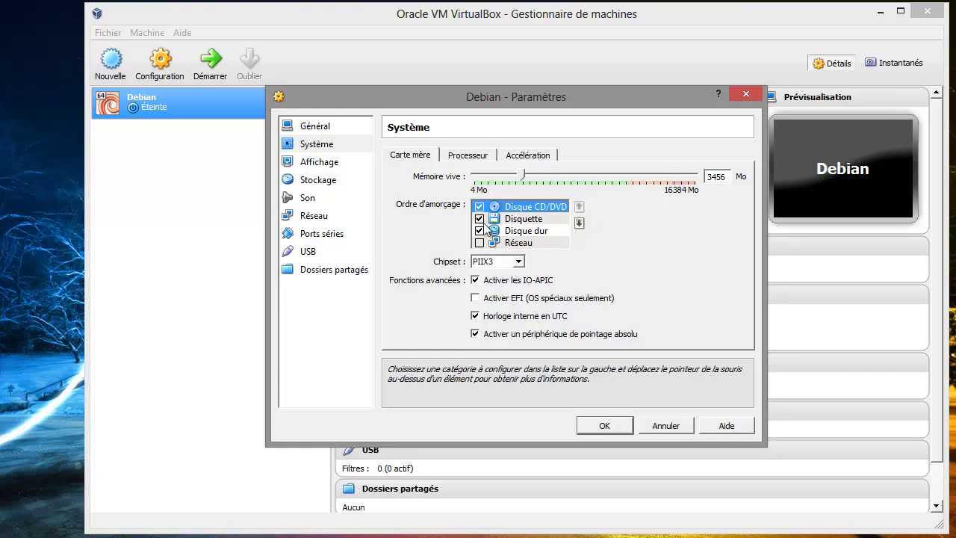
click(532, 232)
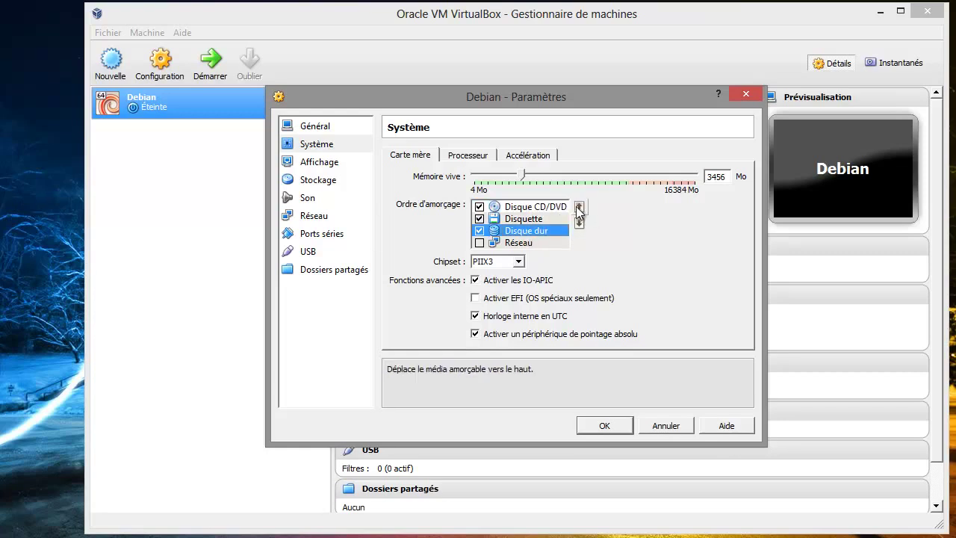
click(579, 209)
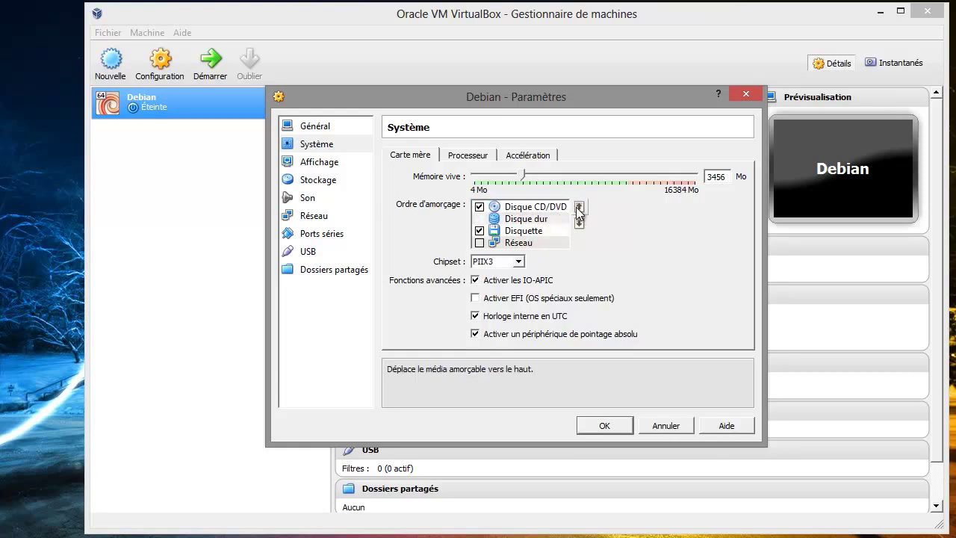
click(479, 232)
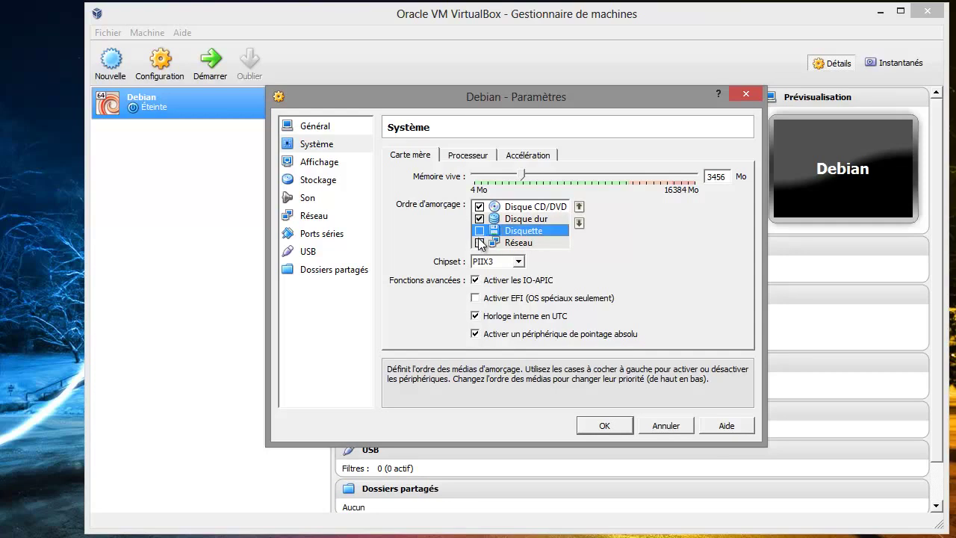
Give the Debian VM 3 processors
click(476, 156)
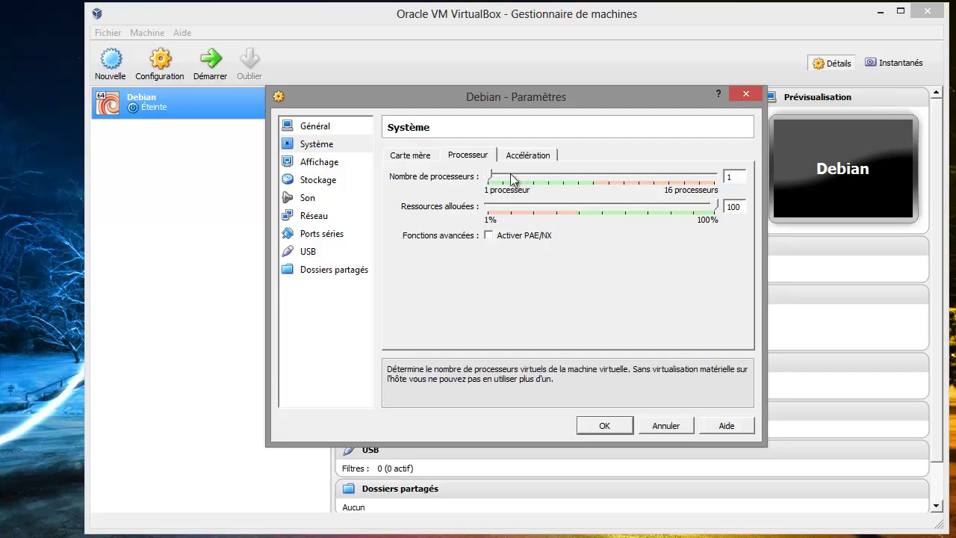
click(516, 176)
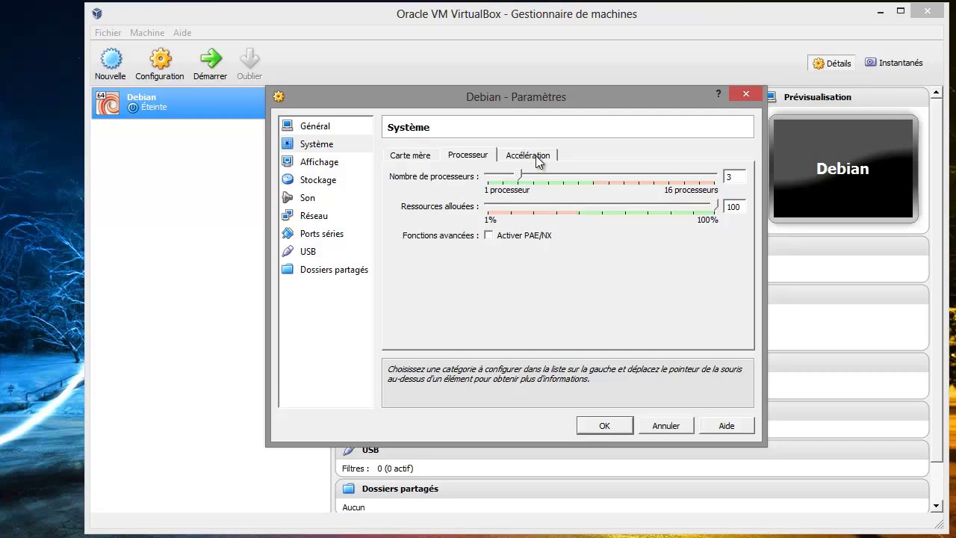
click(537, 157)
Set video memory to 128 Mo with only 3D acceleration enabled and 2D left off
click(338, 163)
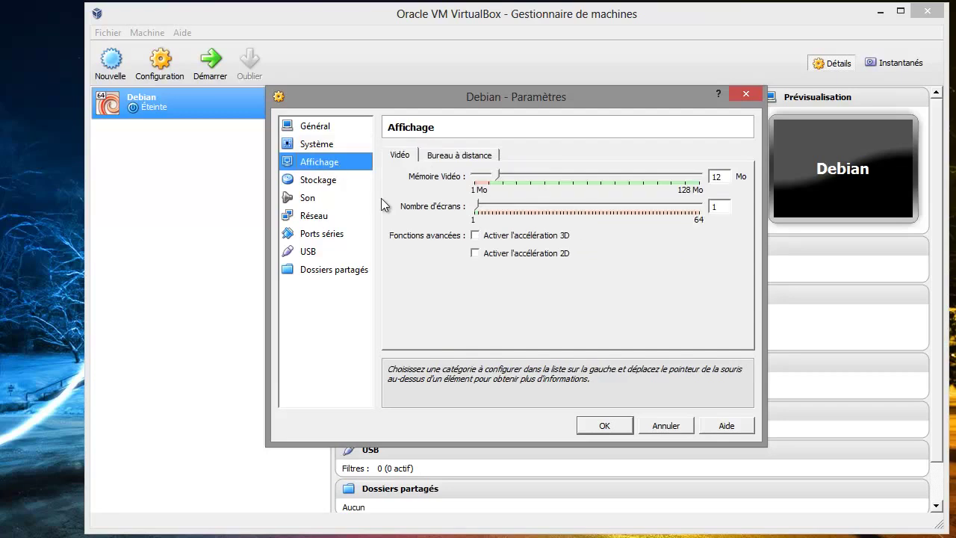
click(515, 236)
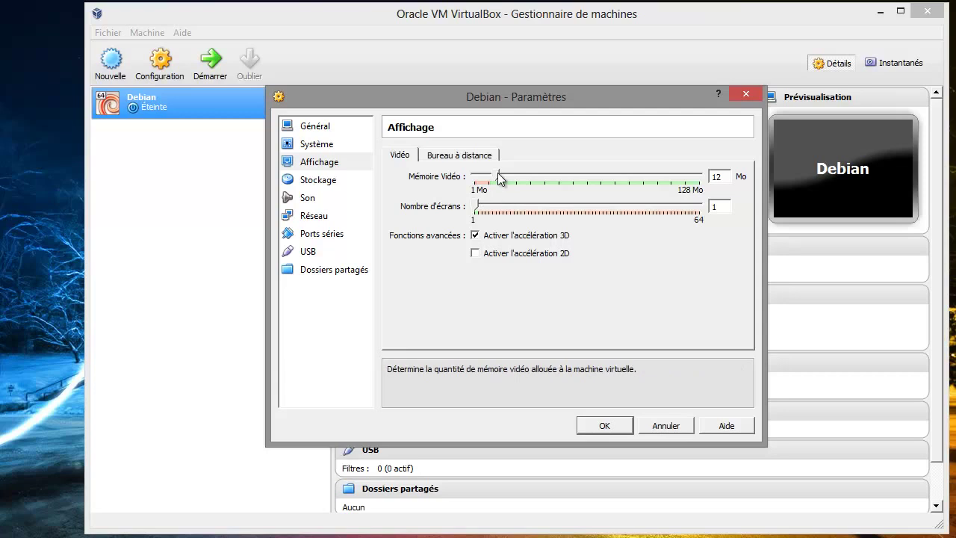
drag(499, 179, 736, 182)
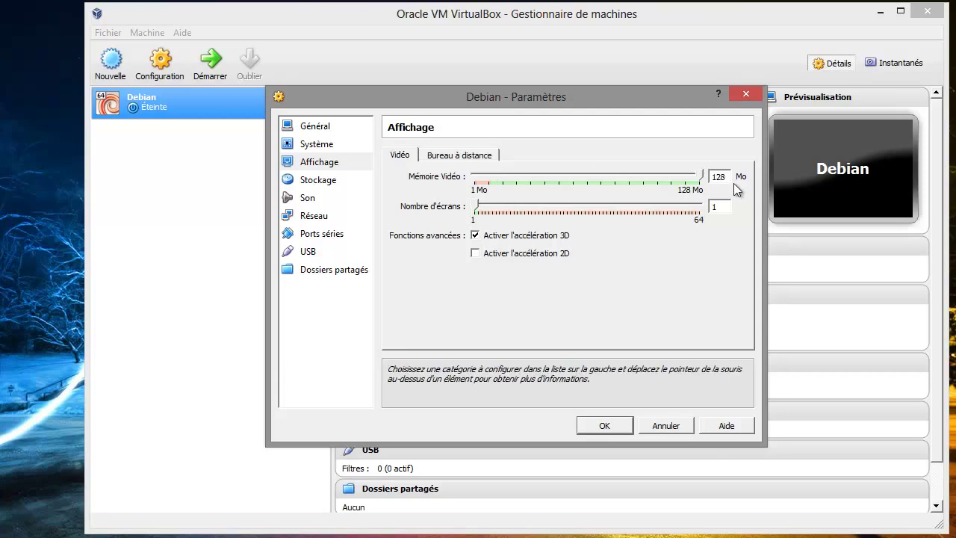
click(475, 254)
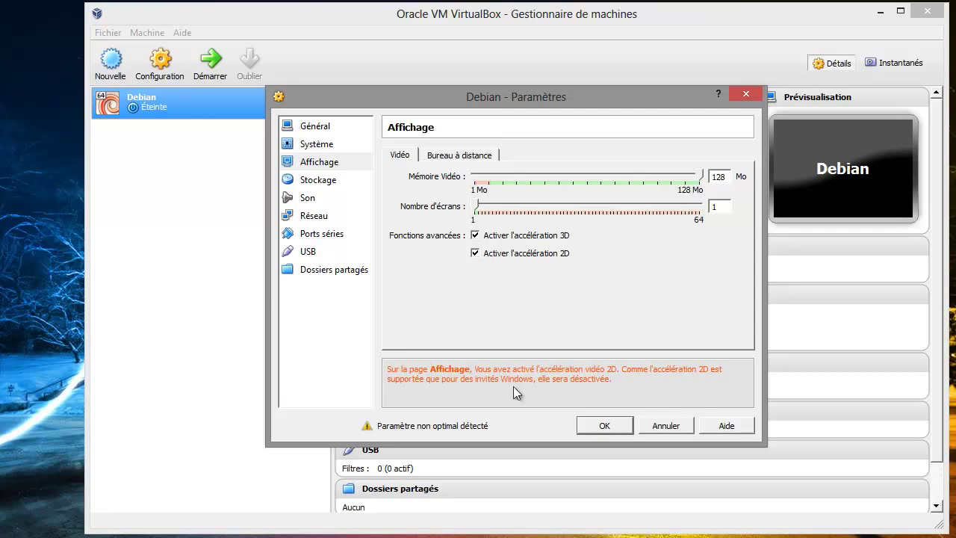
click(475, 254)
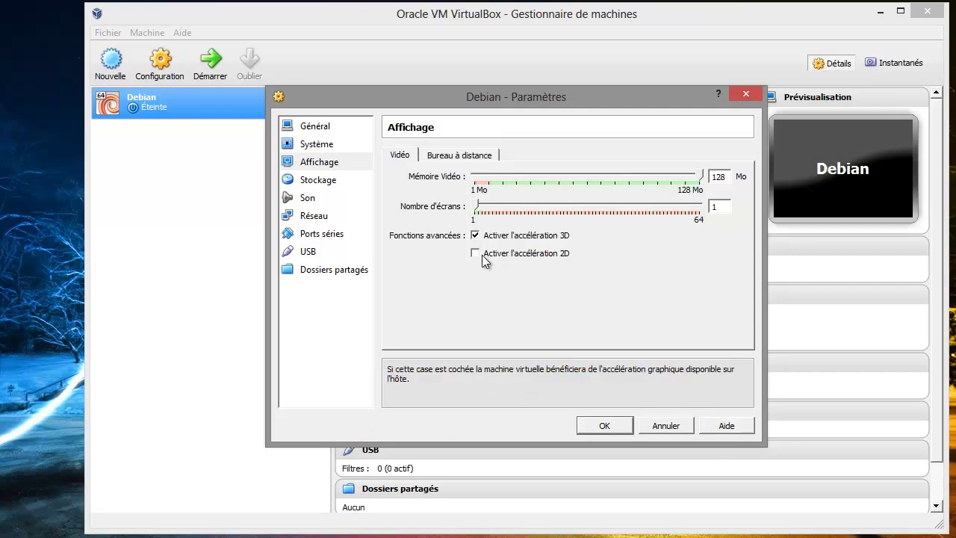
click(475, 236)
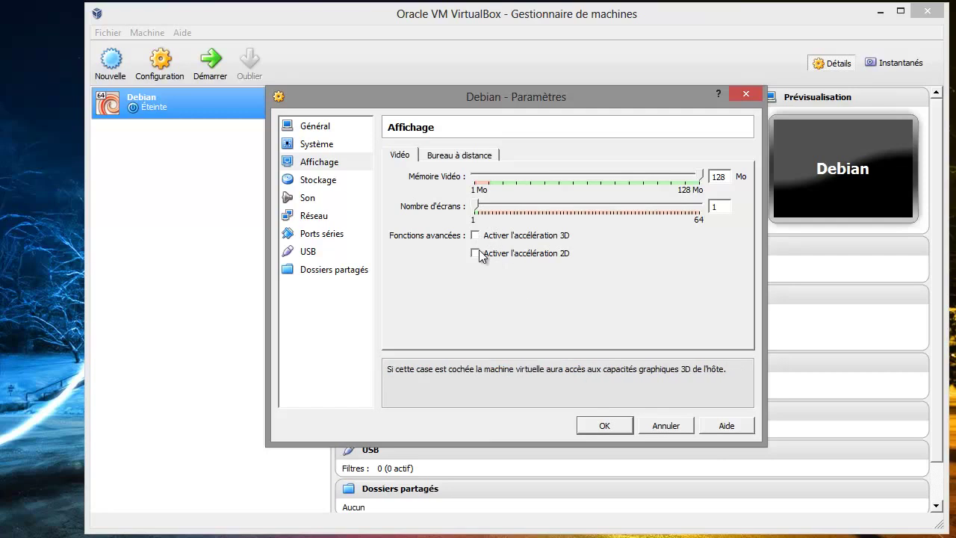
click(475, 254)
mouse_move(445, 433)
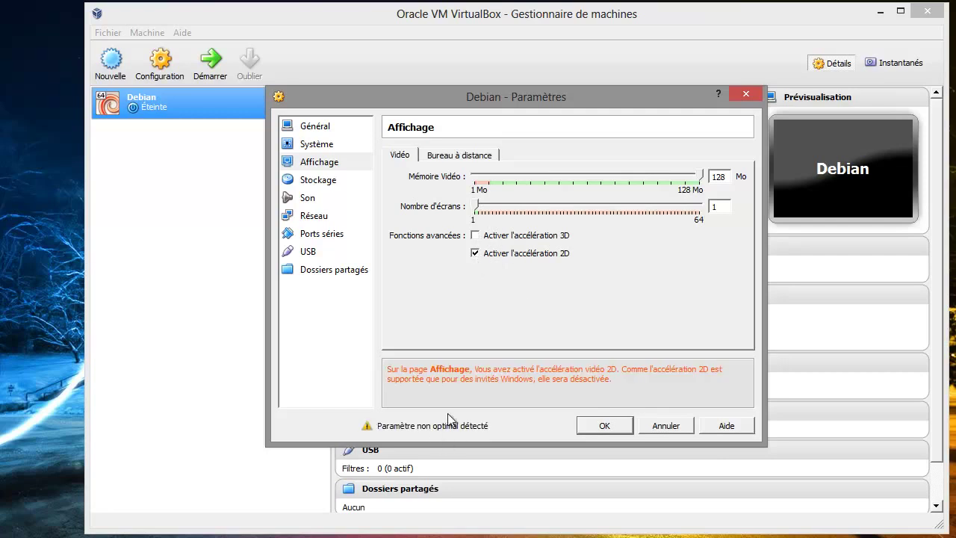
click(475, 236)
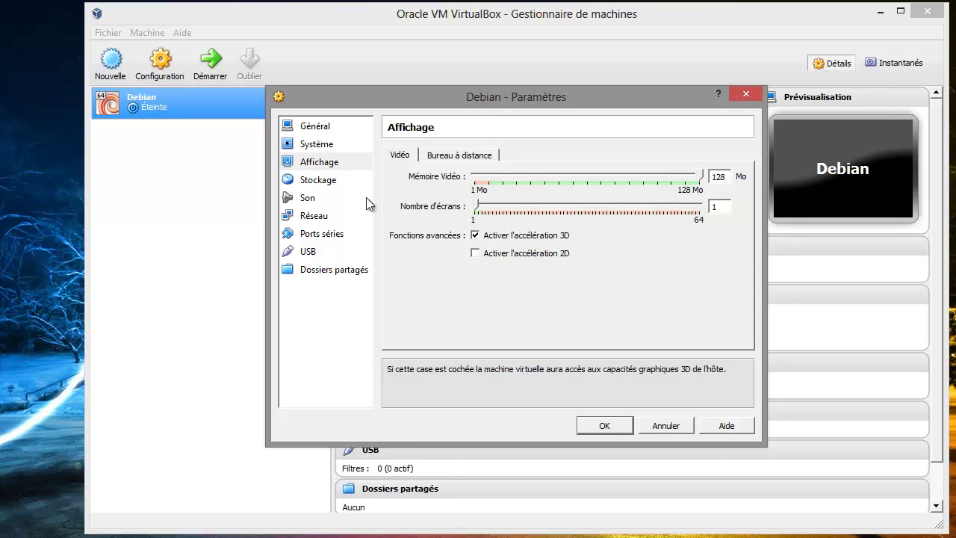
click(320, 181)
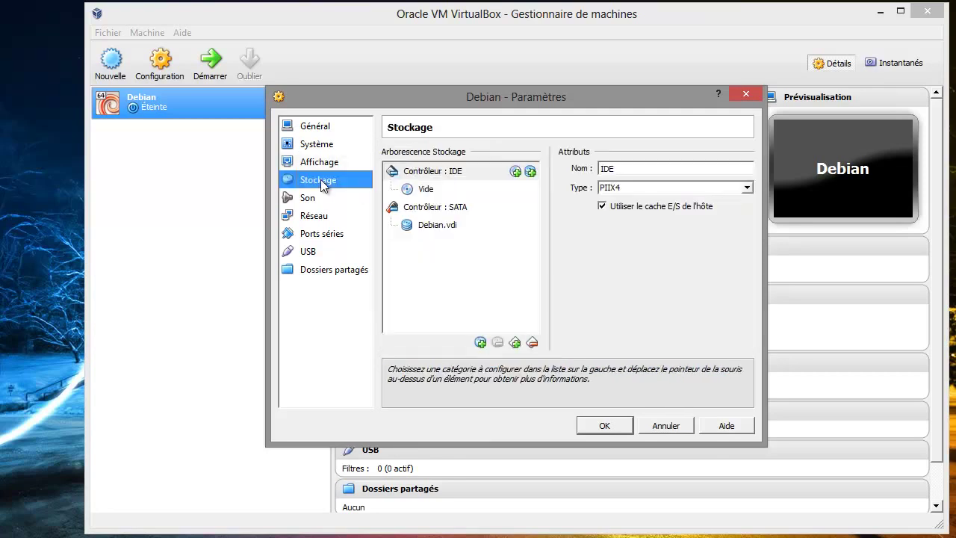
Load debian-6.0.6-amd64-netinst.iso from Bureau\debian into the empty IDE CD/DVD drive
click(440, 225)
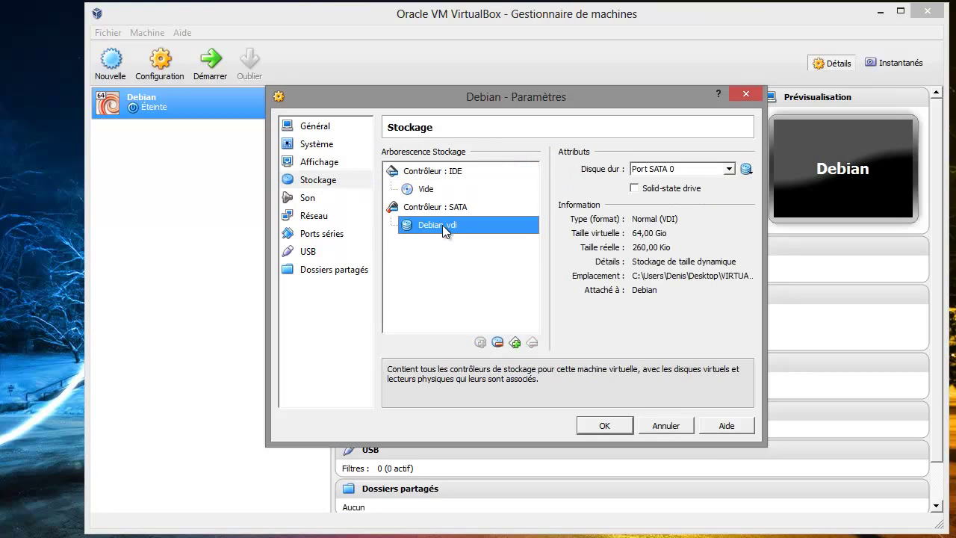
click(431, 189)
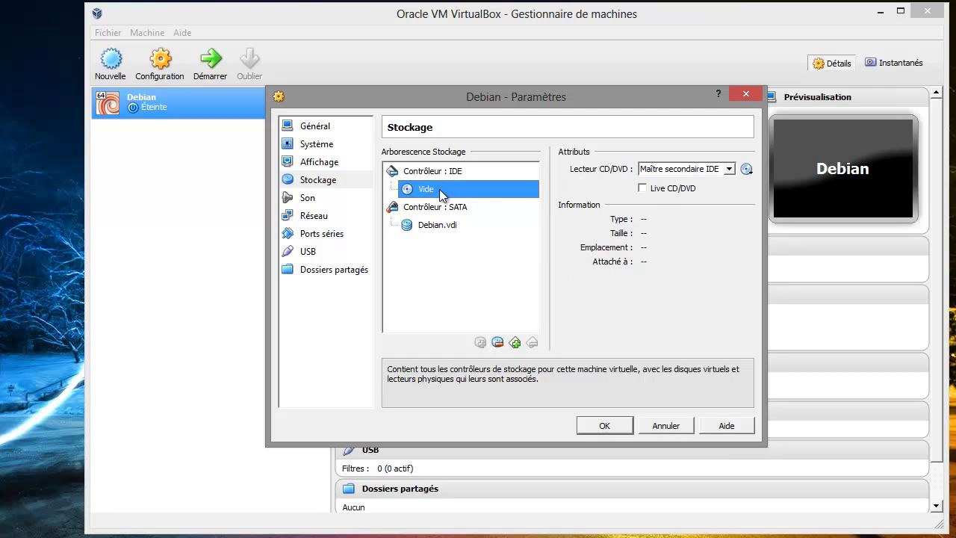
click(748, 169)
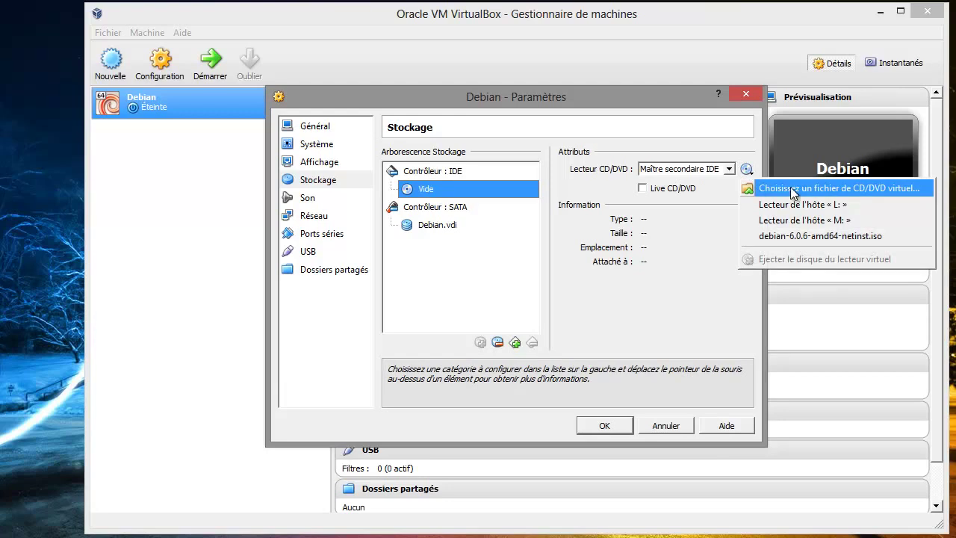
click(867, 187)
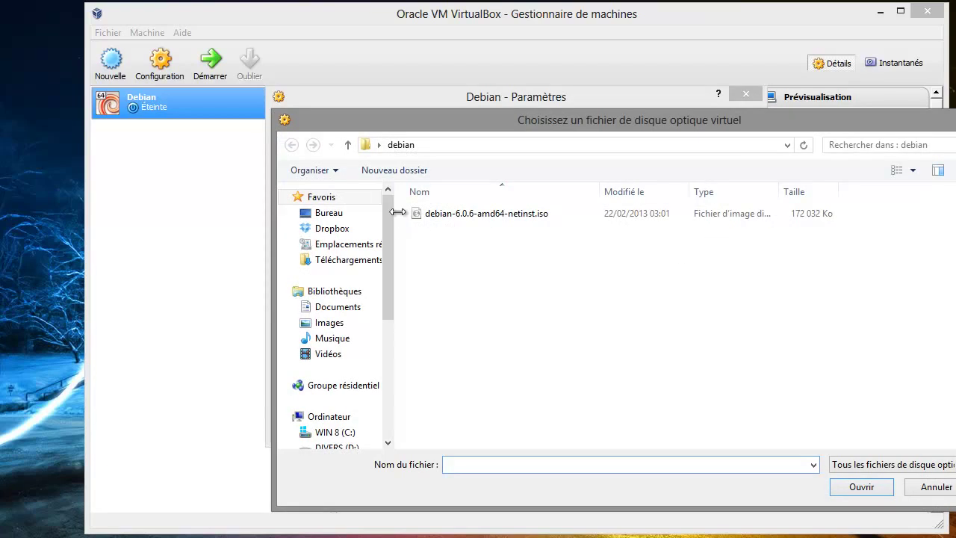
click(347, 214)
click(865, 235)
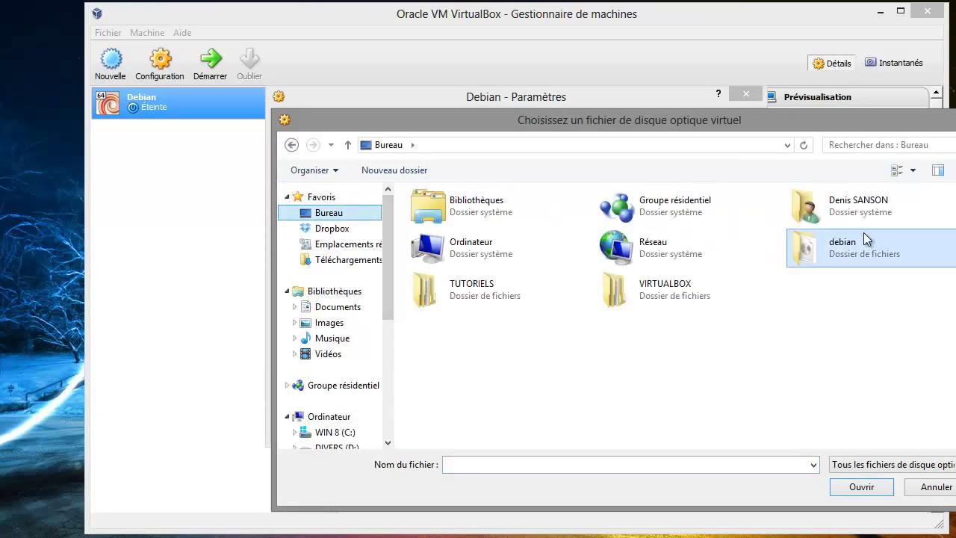
double_click(844, 247)
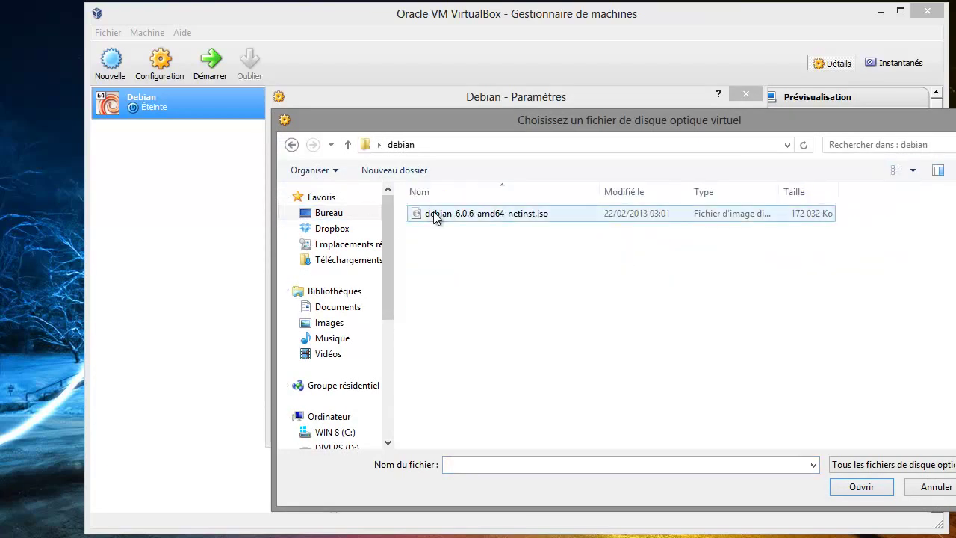
click(508, 217)
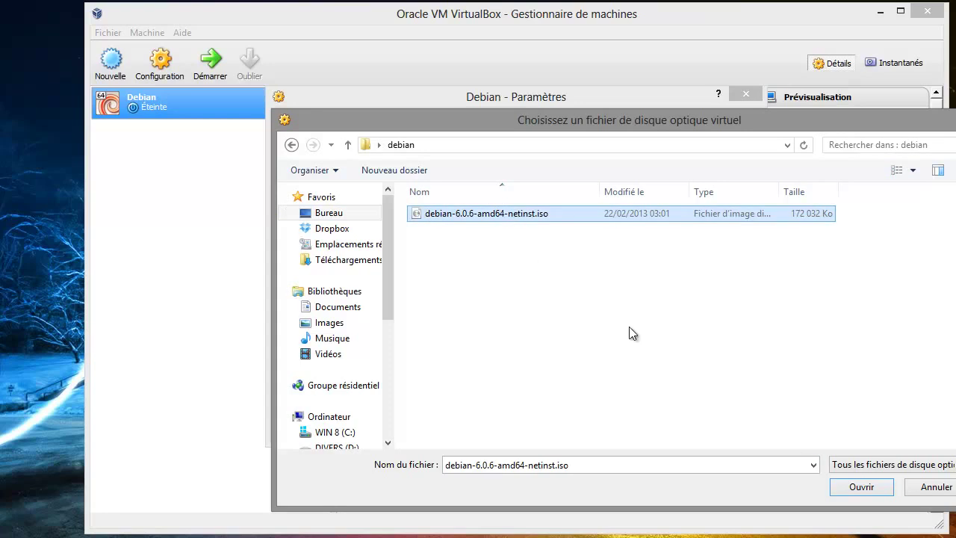
click(854, 490)
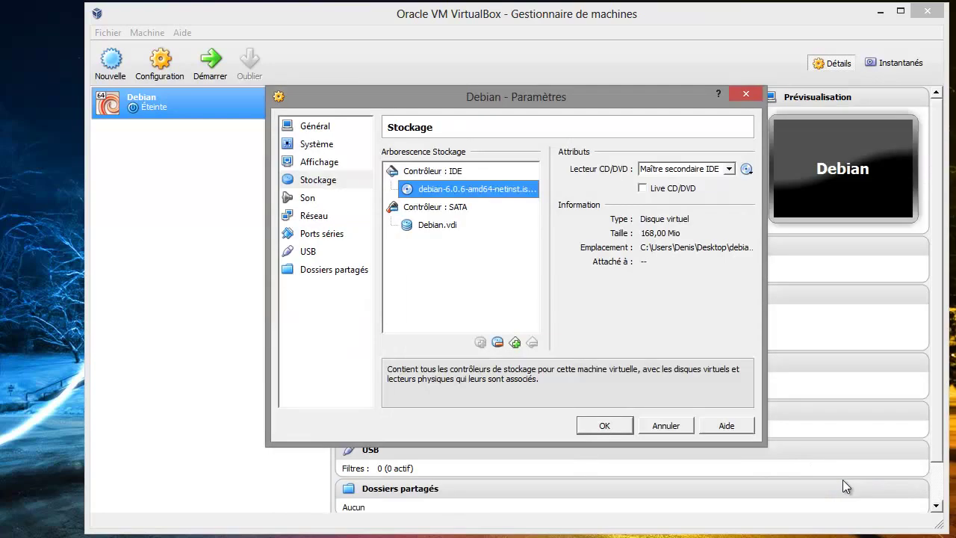
Save the Debian VM settings and start the machine from the netinst ISO
click(605, 426)
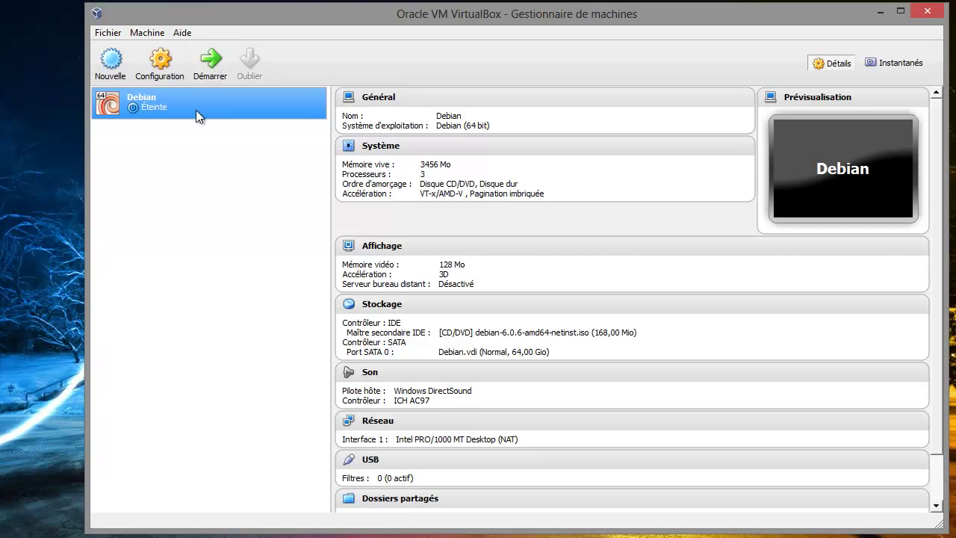
click(209, 60)
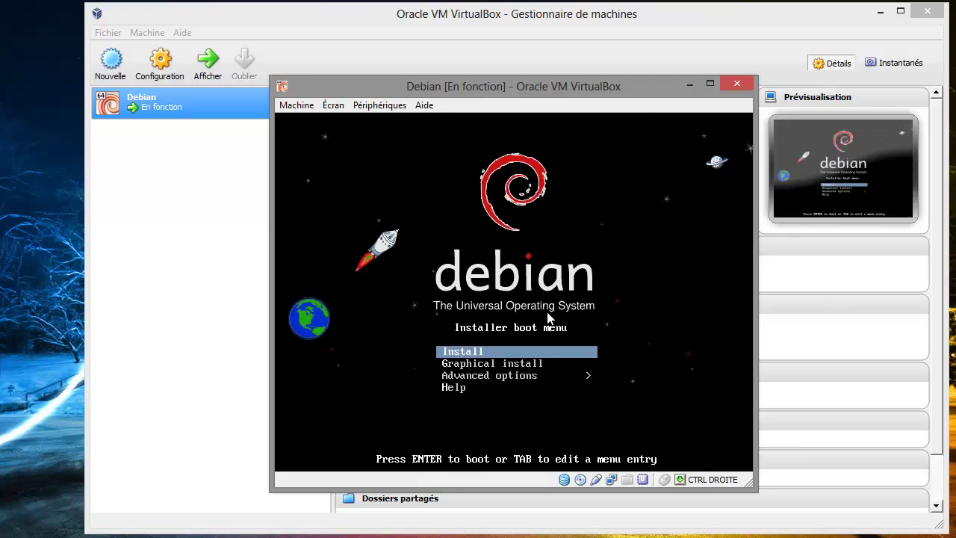
Choose Graphical install in the Debian boot menu and boot it
key(Down)
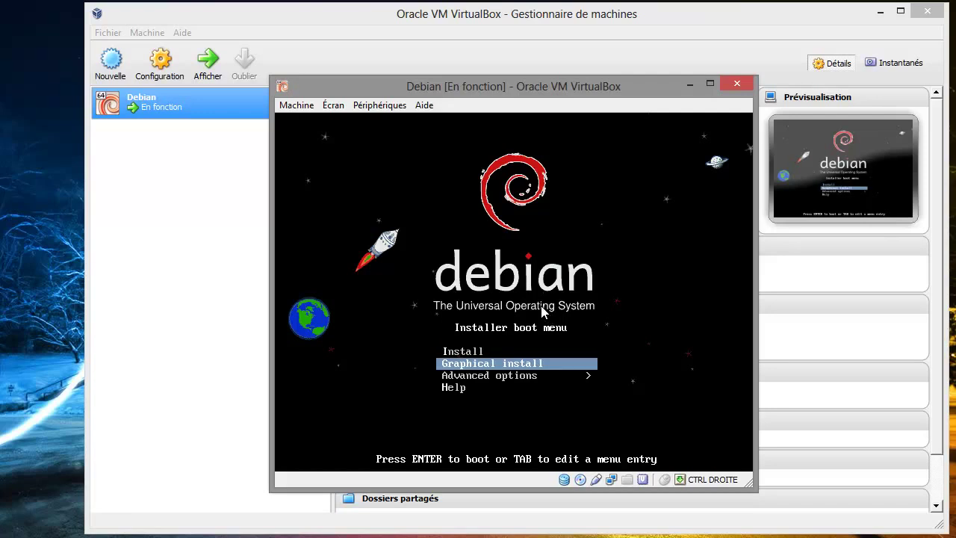
click(579, 337)
key(Down)
key(Up)
key(Return)
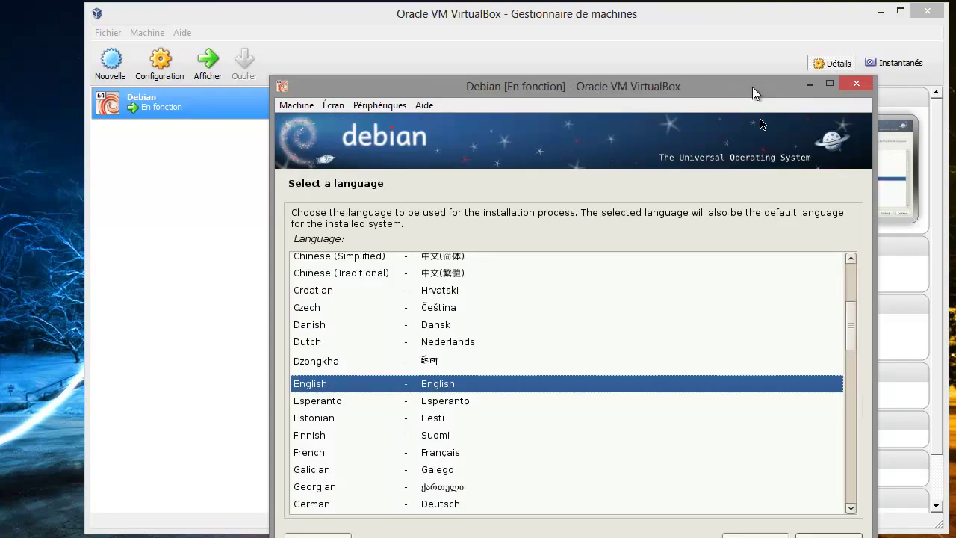
Choose French as the language, France as location and the Français keyboard layout
drag(752, 86, 686, 34)
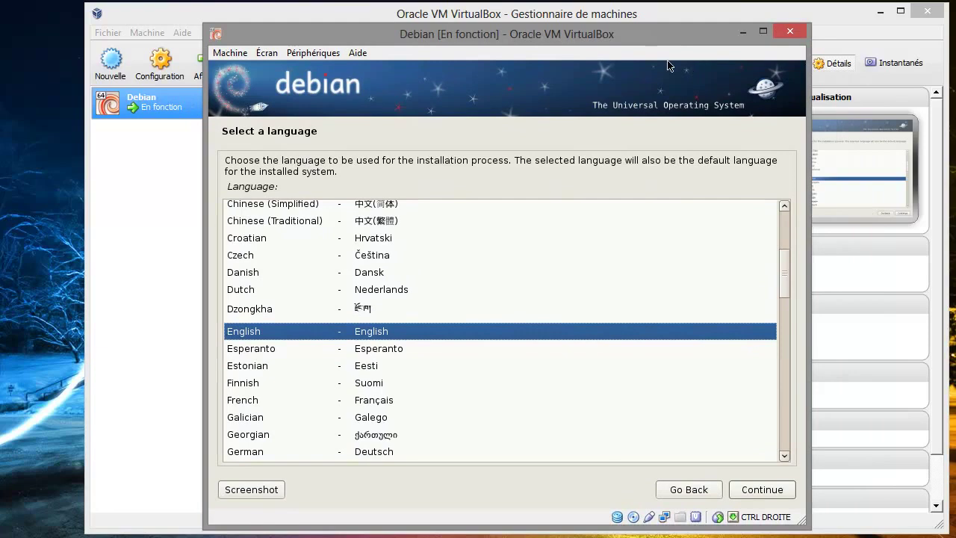
click(380, 403)
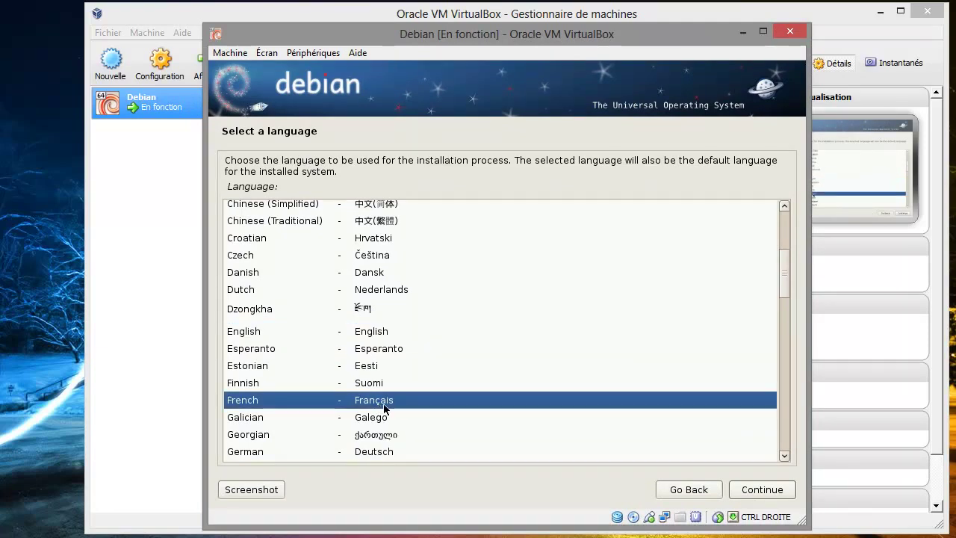
click(771, 498)
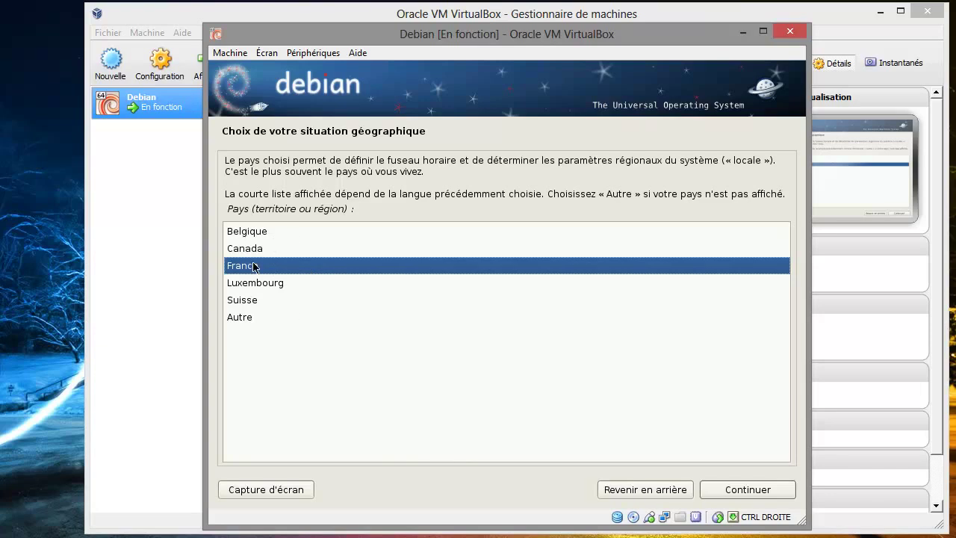
click(753, 490)
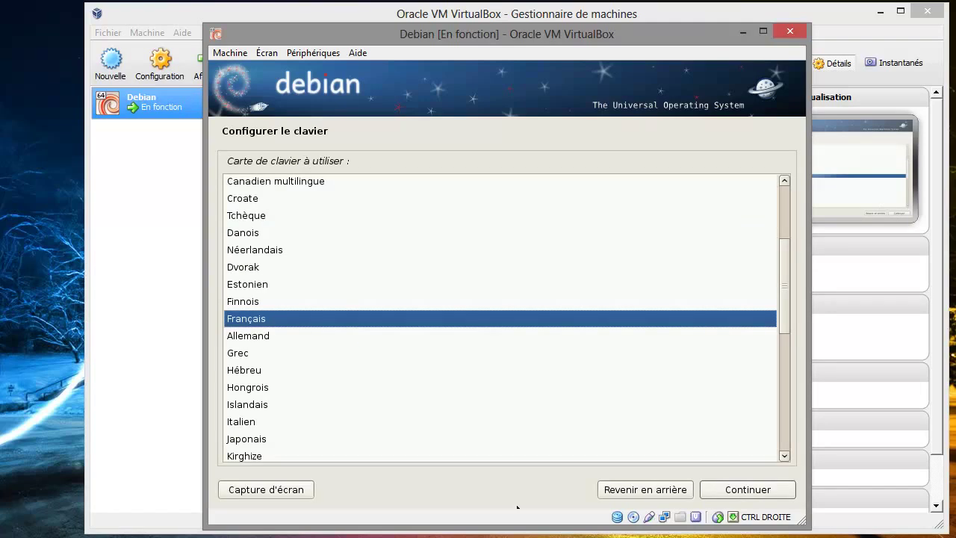
click(721, 496)
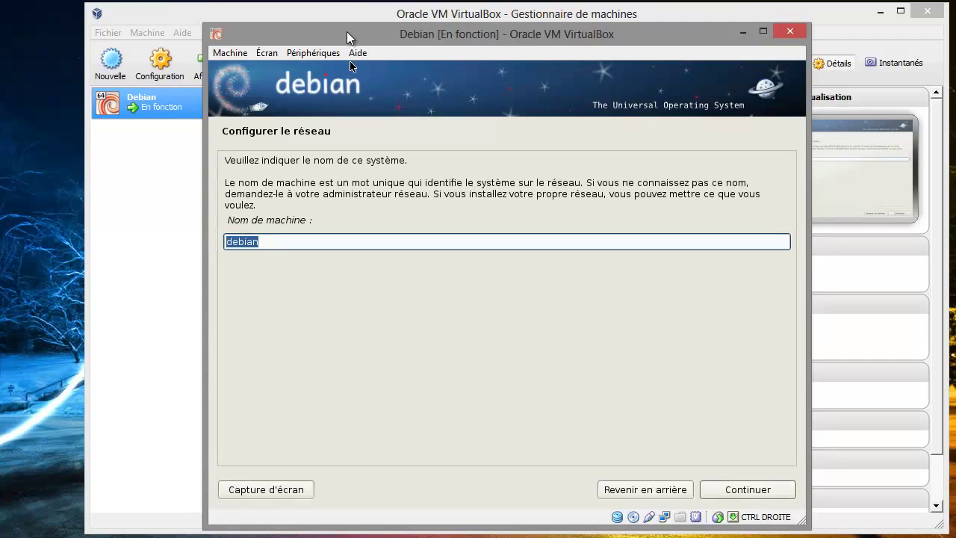
Keep the hostname debian and enter unixvers.net as the network domain
drag(350, 36, 417, 30)
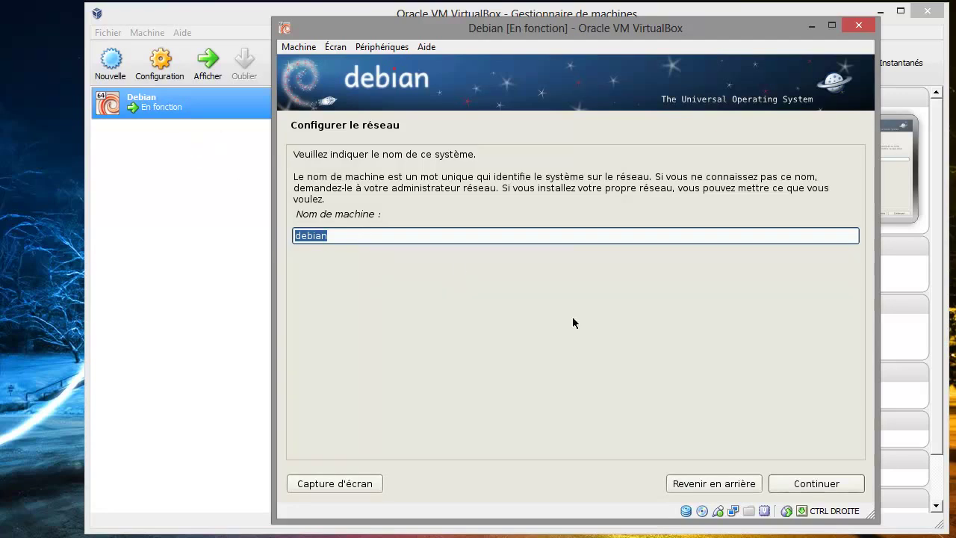
click(786, 486)
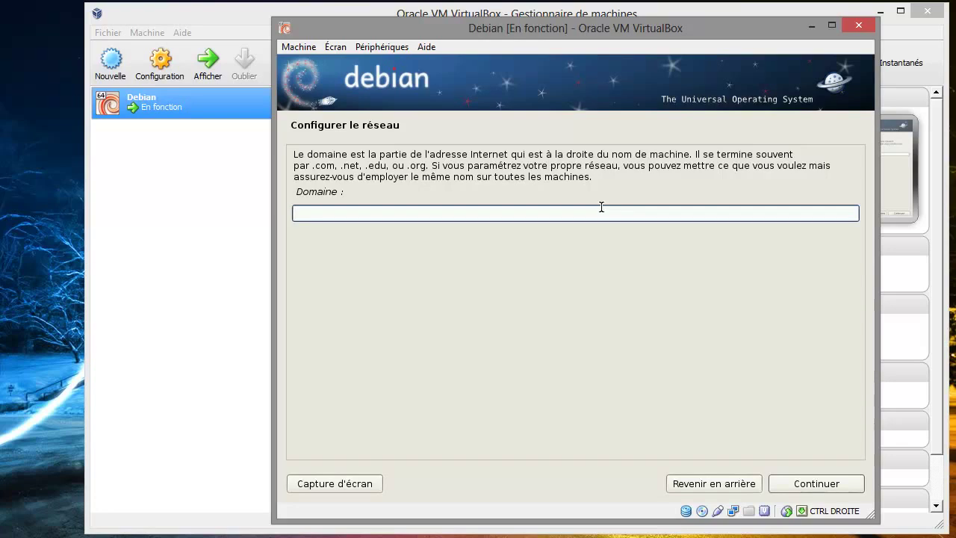
text(loca)
key(BackSpace)
key(BackSpace)
key(BackSpace)
key(BackSpace)
text(domain.local)
key(BackSpace)
key(BackSpace)
key(BackSpace)
key(BackSpace)
key(BackSpace)
key(BackSpace)
key(BackSpace)
key(BackSpace)
key(BackSpace)
key(BackSpace)
key(BackSpace)
key(BackSpace)
text(unixvers.com)
key(BackSpace)
key(BackSpace)
key(BackSpace)
text(net)
Confirm the unixvers.net domain, then enter the root password and its confirmation
click(820, 486)
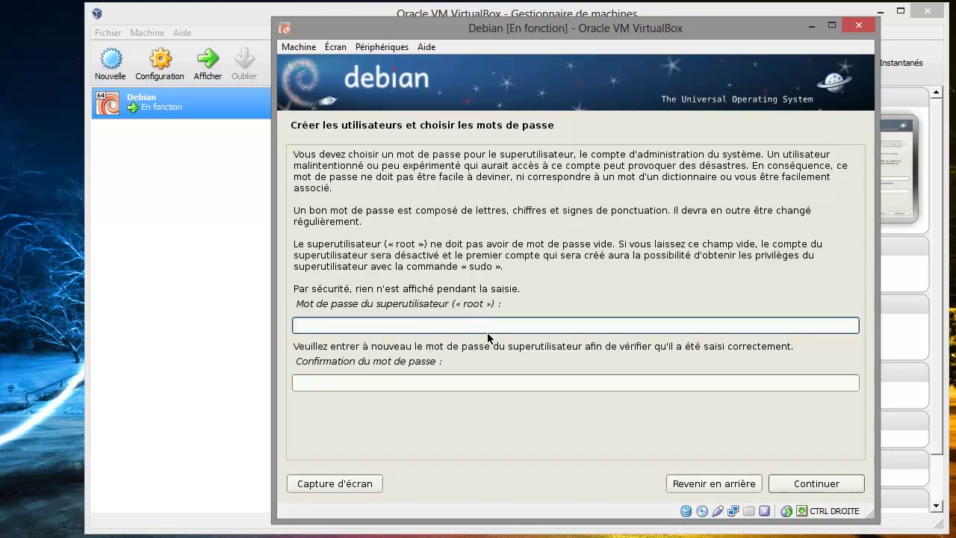
text(aaaa)
click(477, 382)
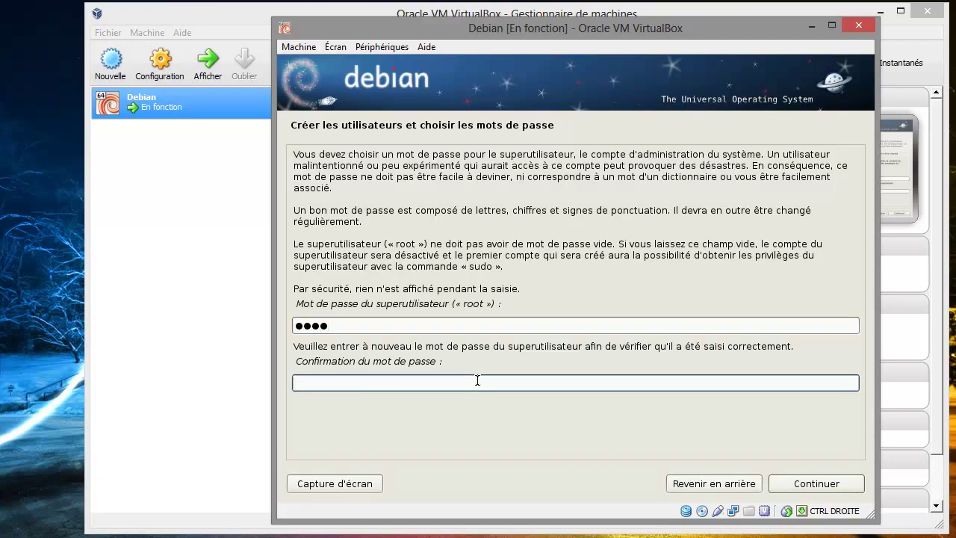
text(aaaa)
click(822, 485)
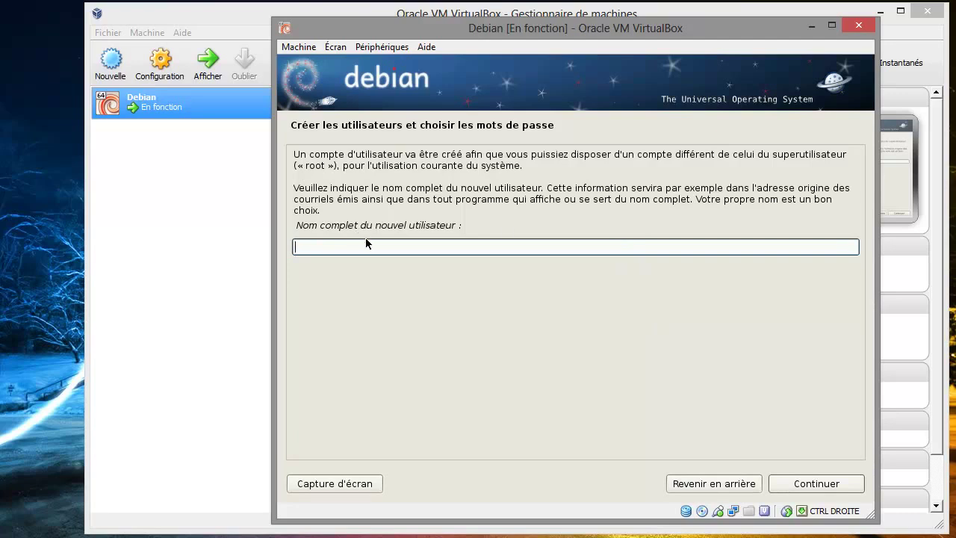
Enter the new user's full name and keep the suggested login identifier
text(Tutoriel)
click(826, 487)
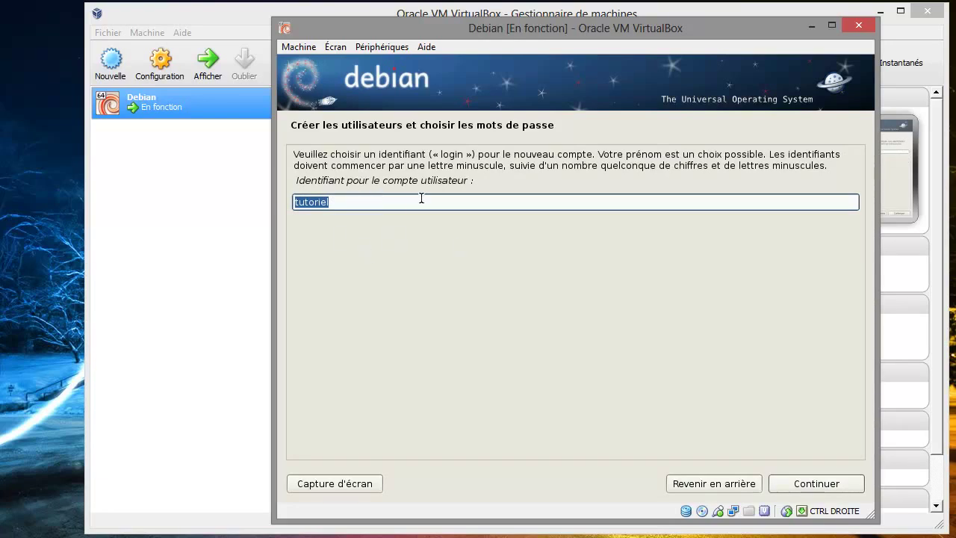
click(342, 201)
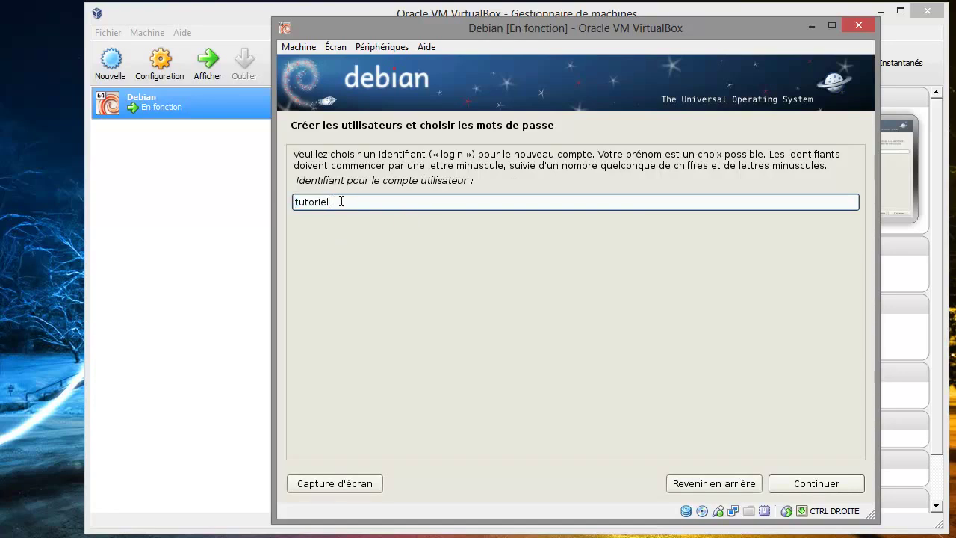
drag(341, 201, 291, 201)
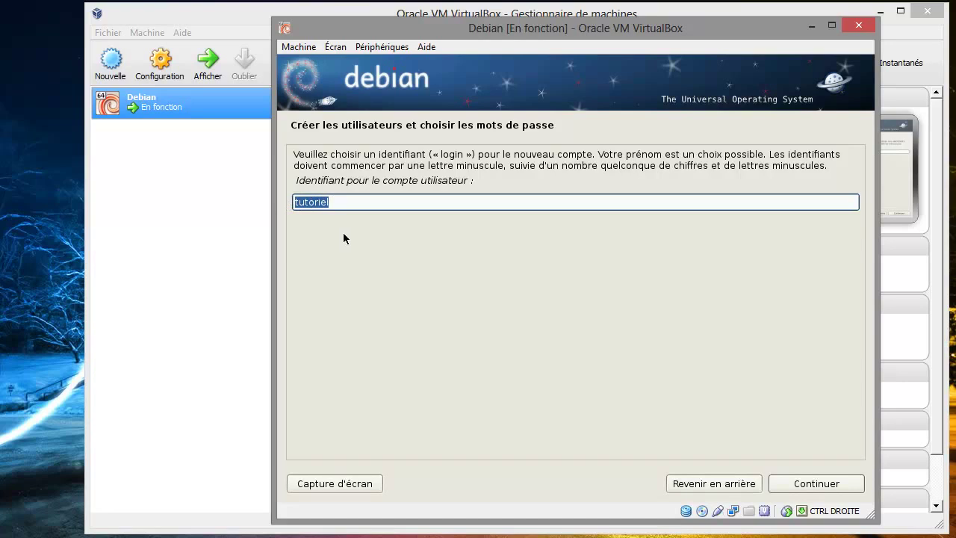
click(358, 201)
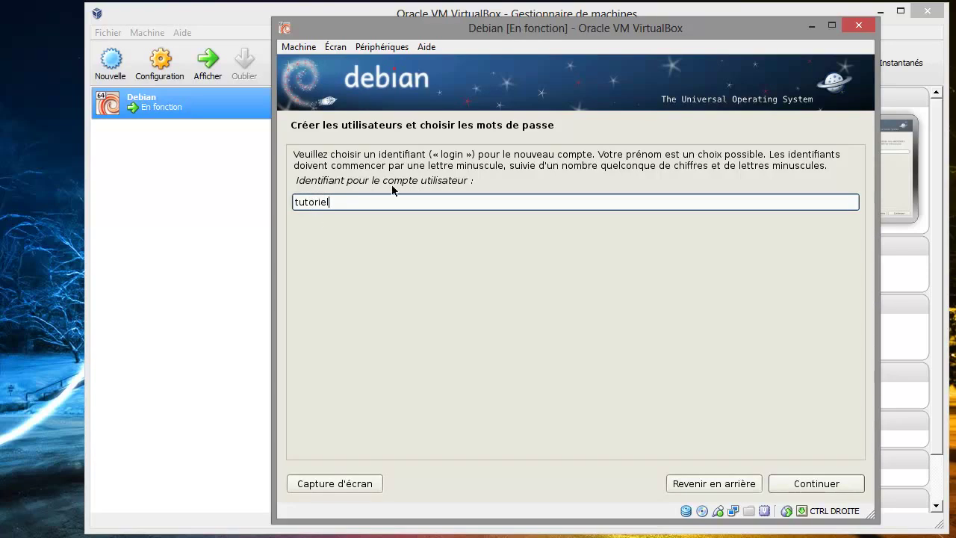
click(828, 486)
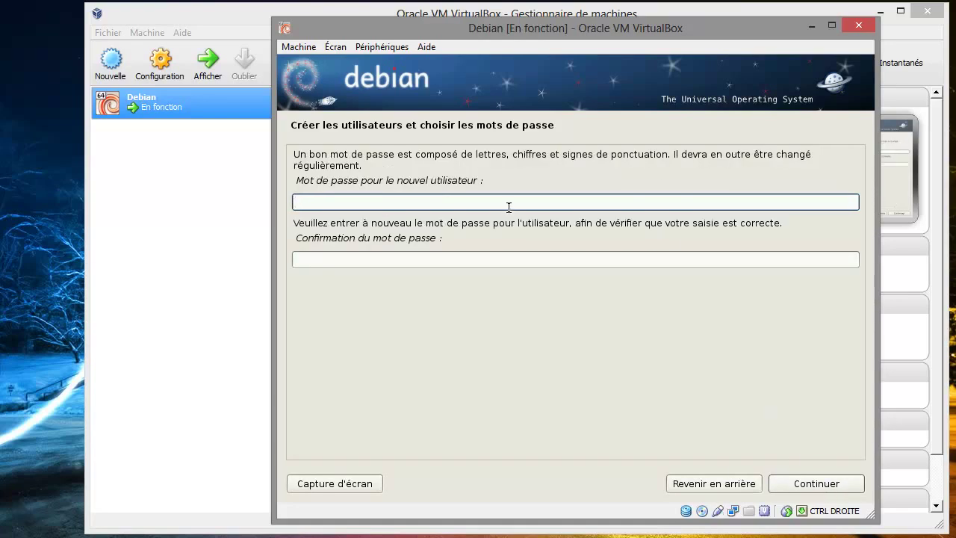
Type the new user's password in both the password and Confirmation fields
text(****)
click(503, 262)
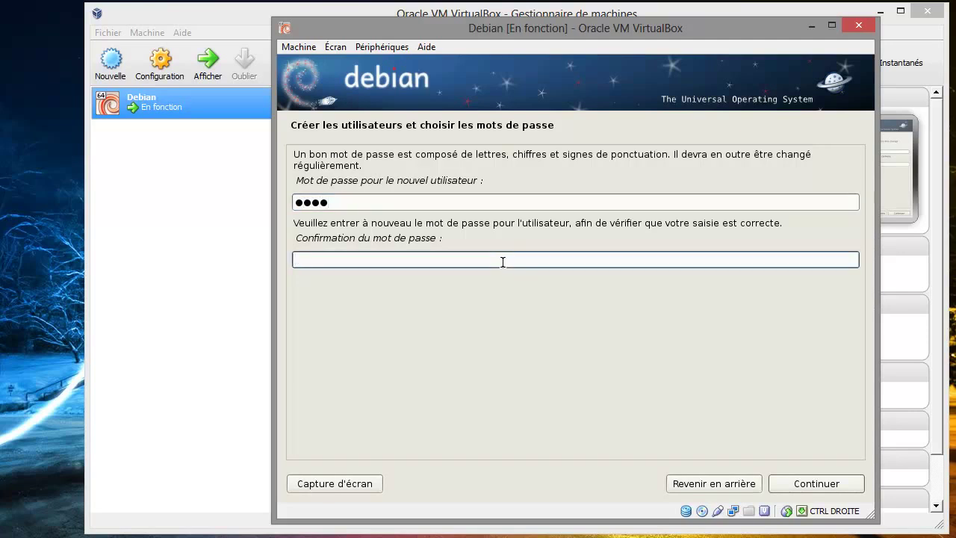
text(****)
click(788, 485)
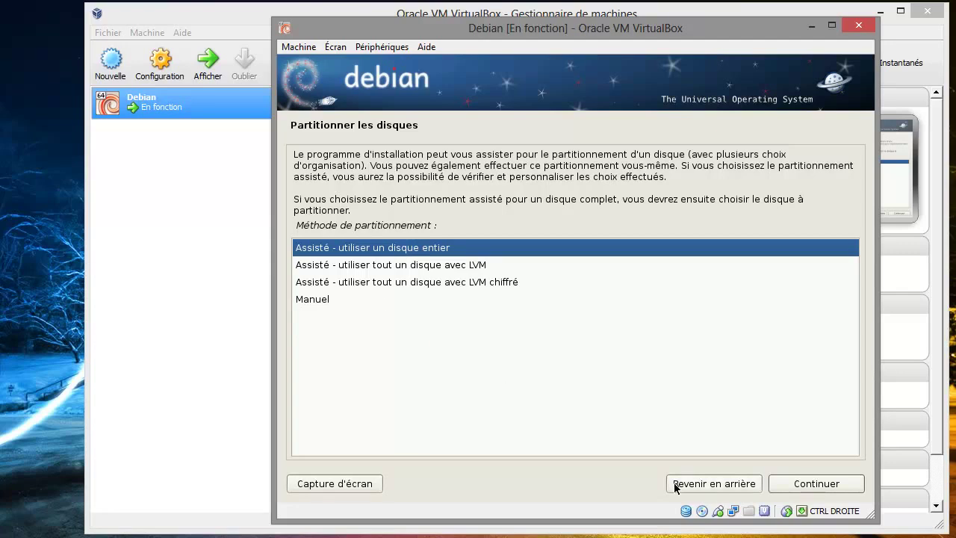
Choose 'Assisté - utiliser un disque entier' and pick the 68.7 GB sda VBOX disk
click(797, 487)
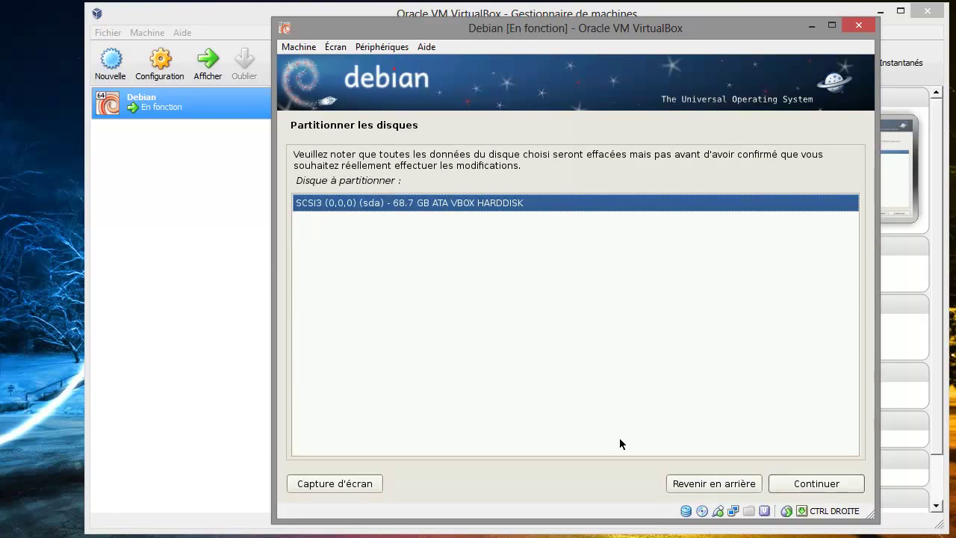
click(828, 486)
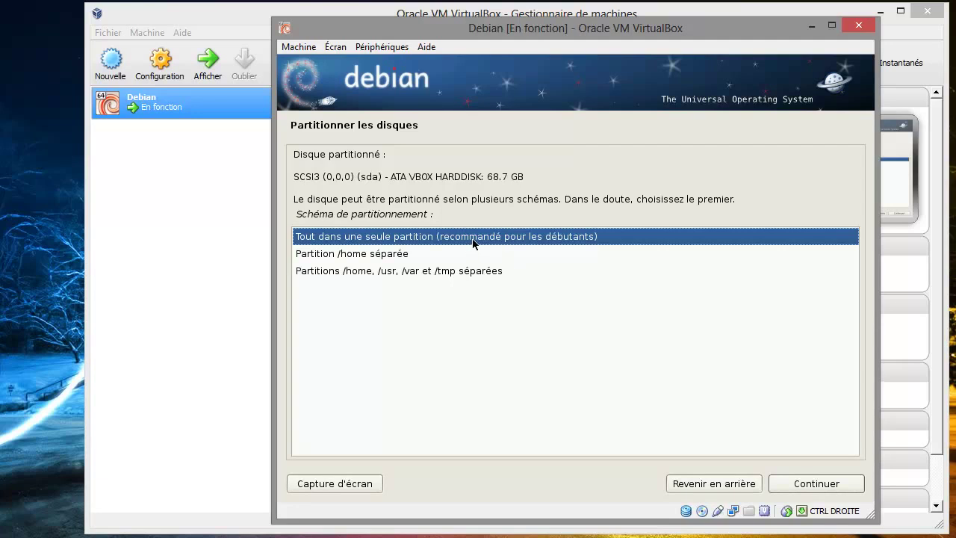
Keep all files in one partition, review the 65.9 GB ext3 root and 2.8 GB swap, and finish partitioning
click(790, 484)
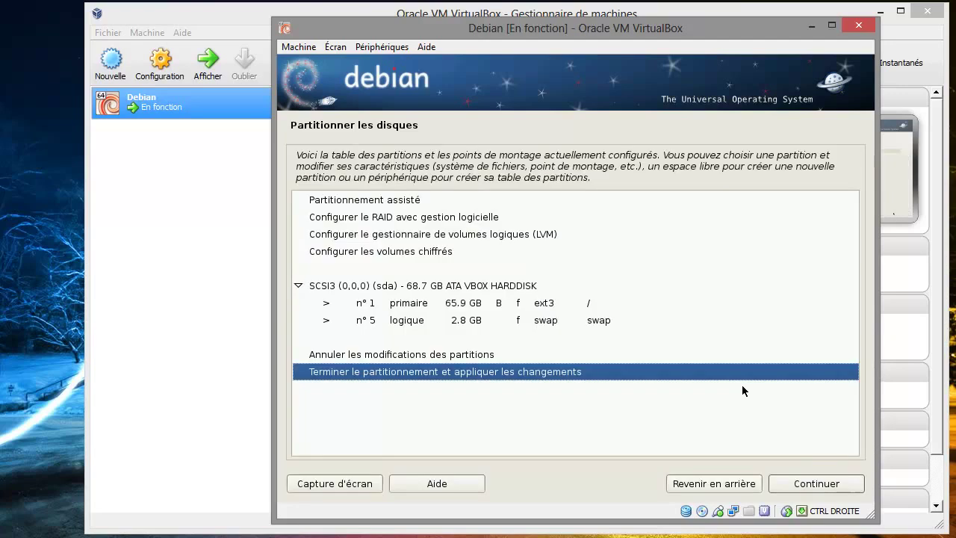
click(396, 303)
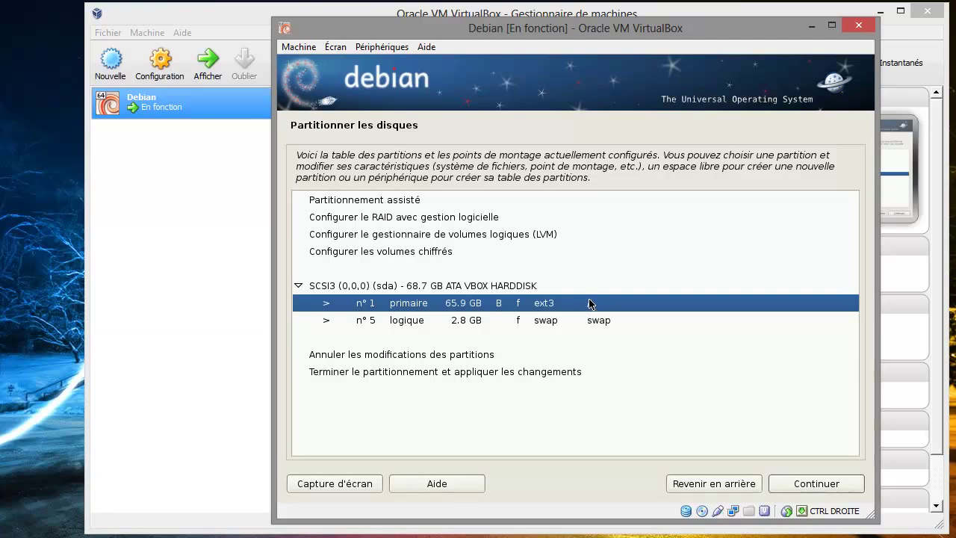
click(404, 323)
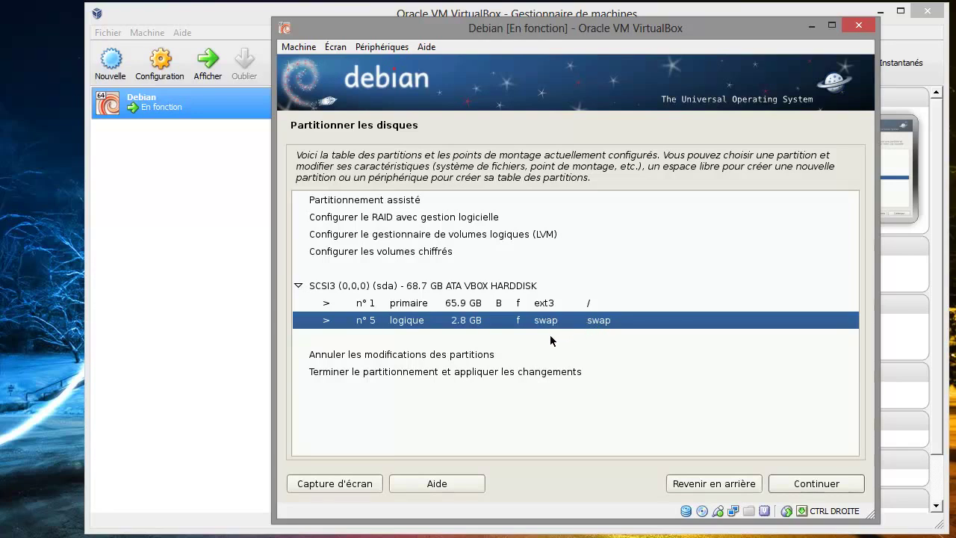
click(403, 374)
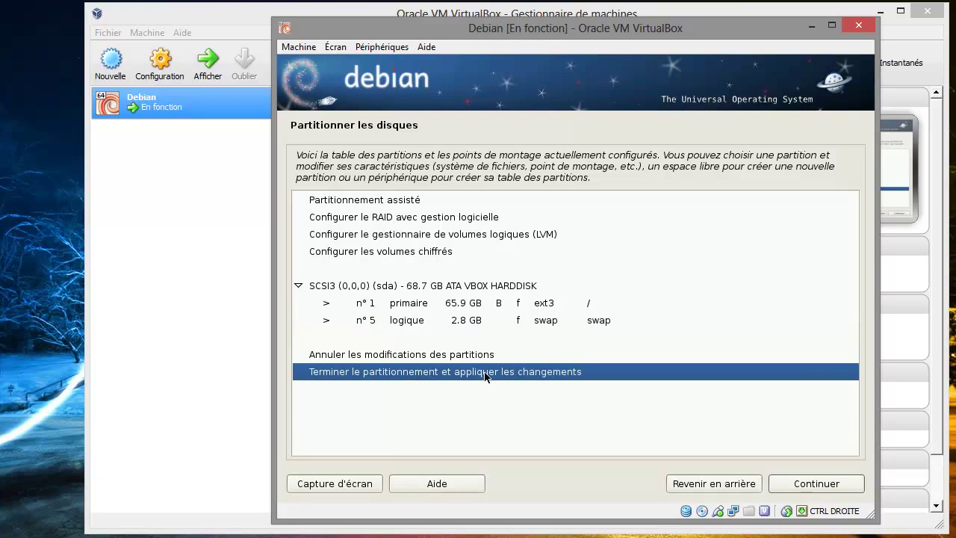
click(801, 486)
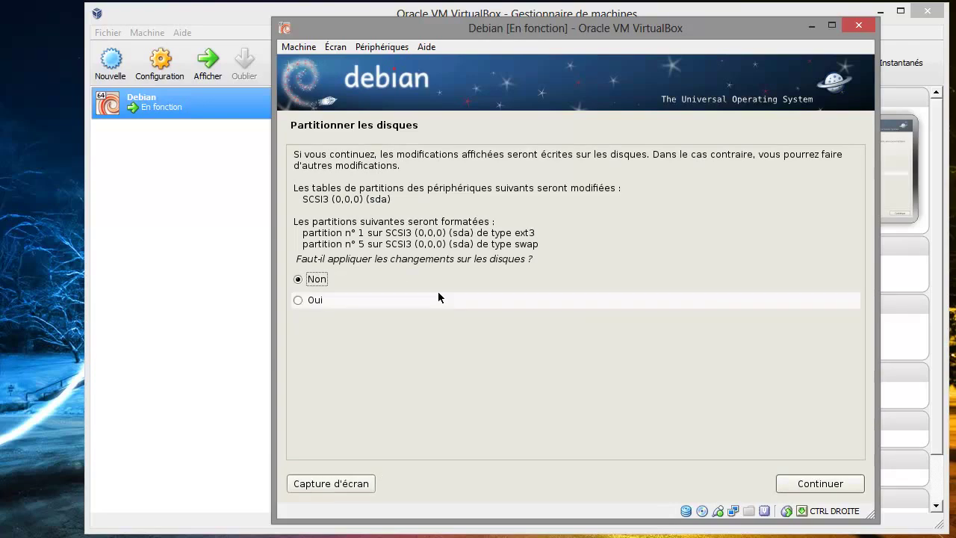
Answer Oui to writing the partition changes to sda and start formatting
click(323, 302)
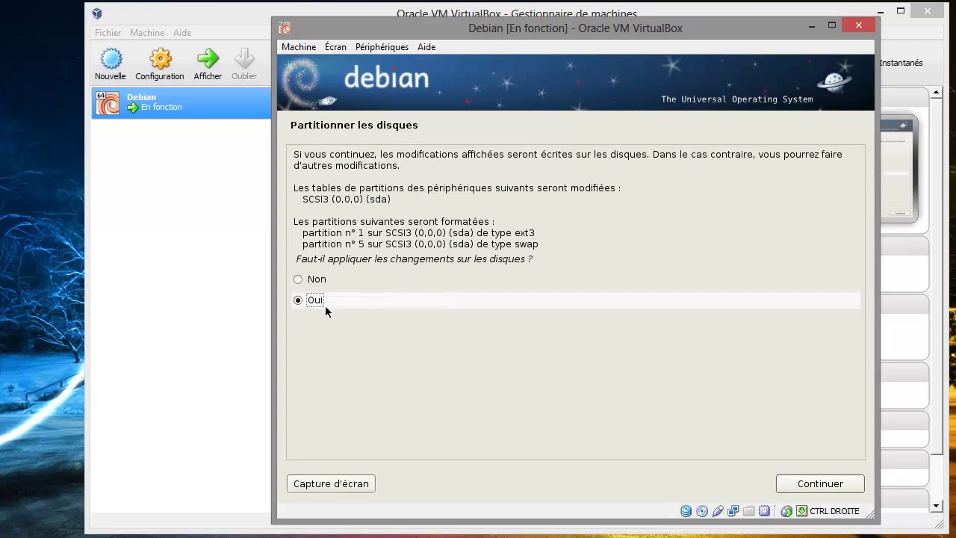
click(843, 487)
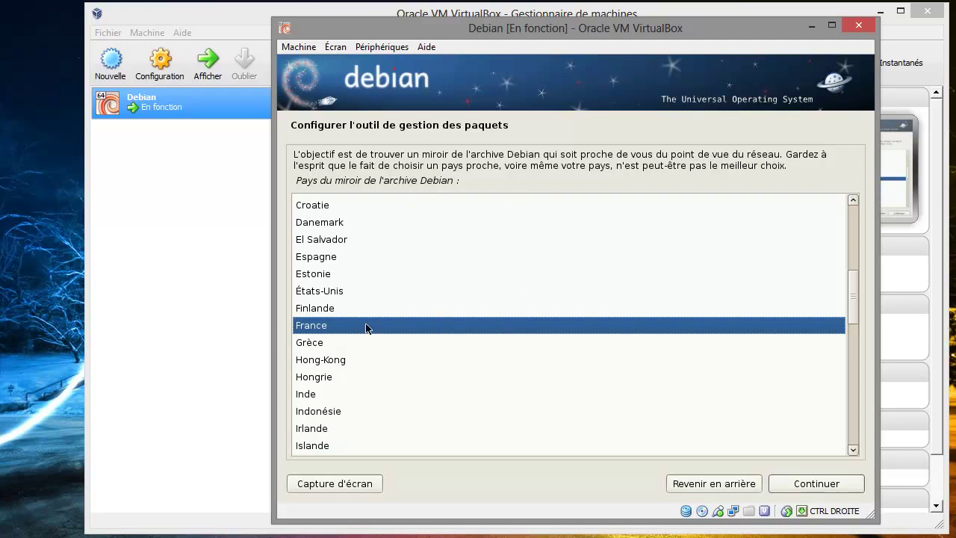
Keep France as the mirror country and select the ftp.fr.debian.org archive mirror
click(802, 484)
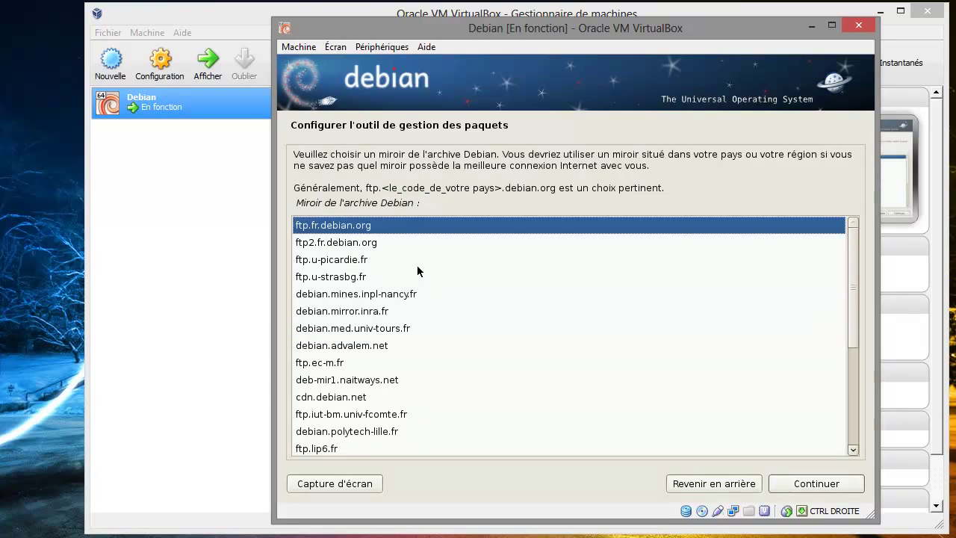
click(342, 278)
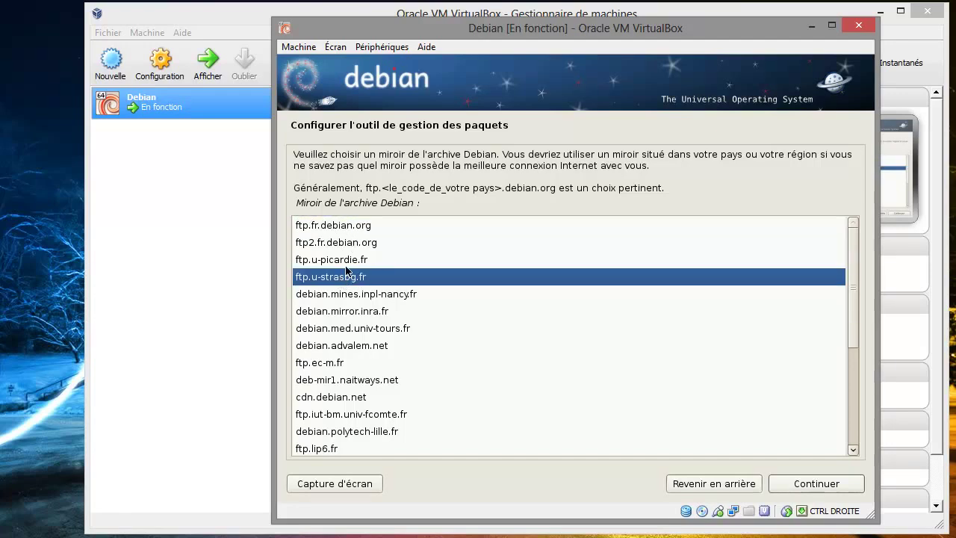
click(344, 263)
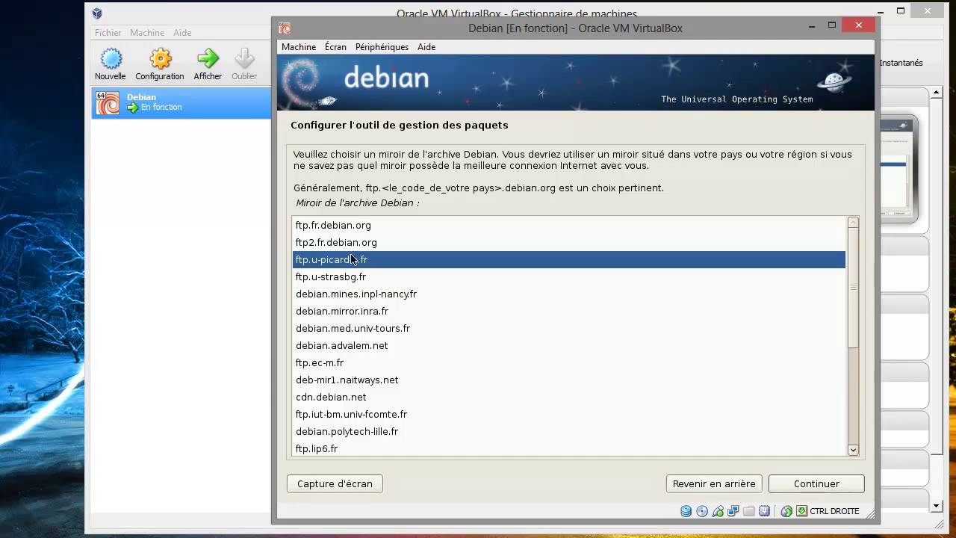
click(350, 231)
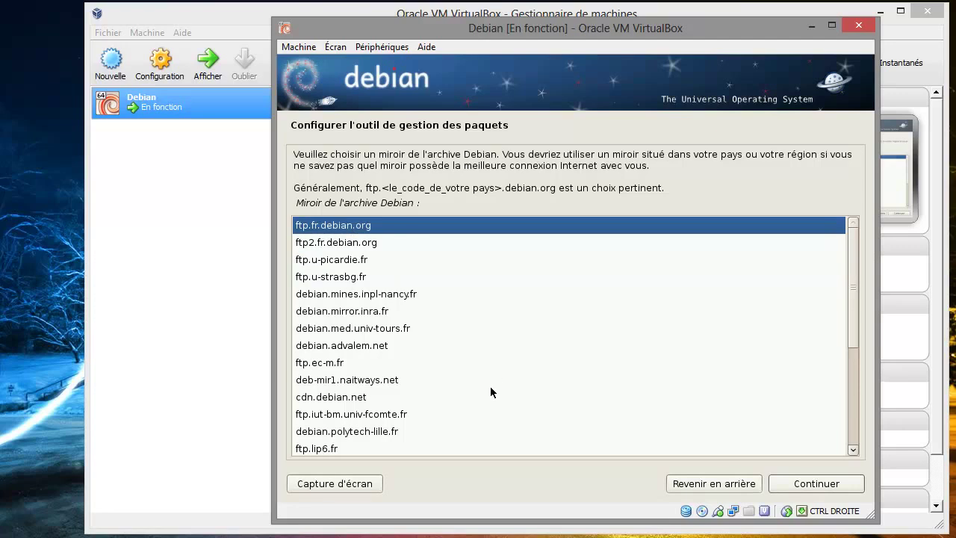
click(809, 486)
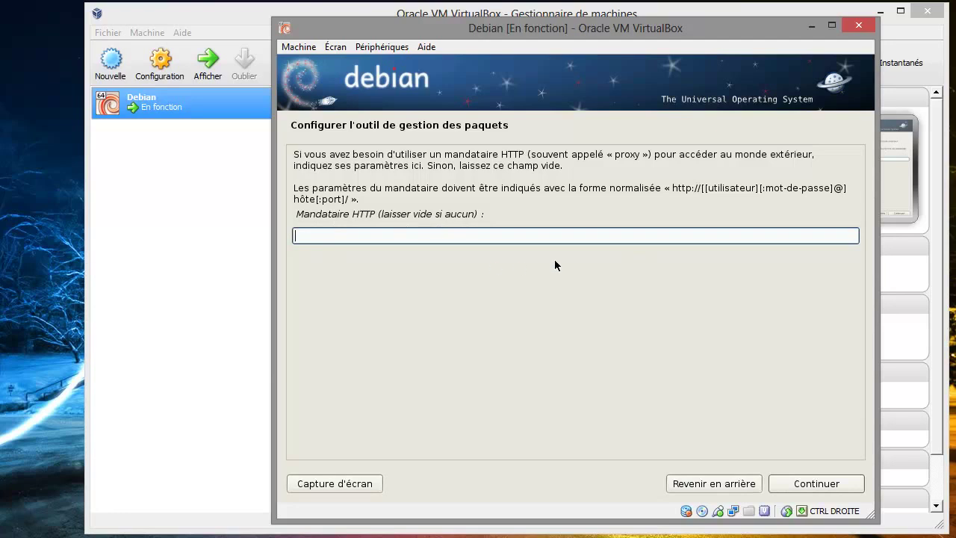
Continue with an empty HTTP proxy field, then bring up the Périphériques device menu
click(820, 484)
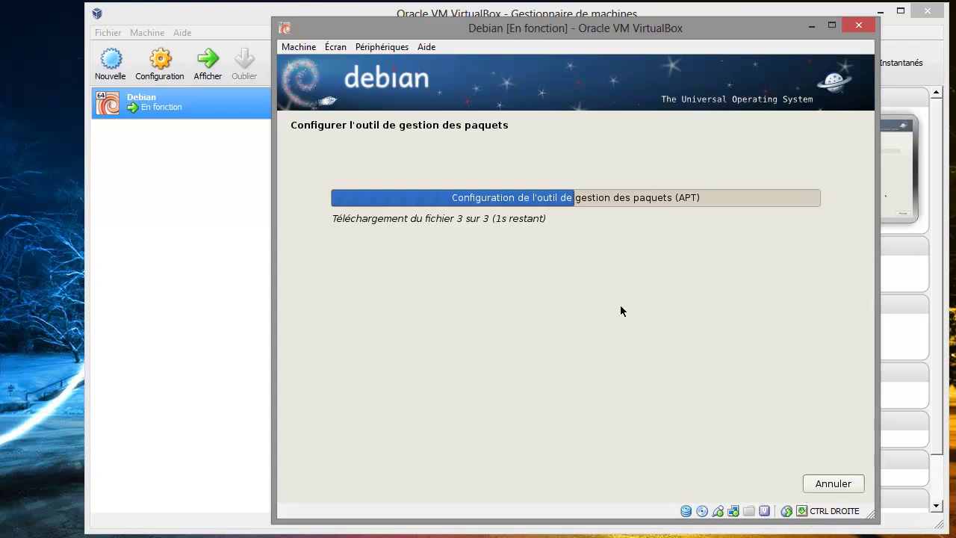
click(401, 49)
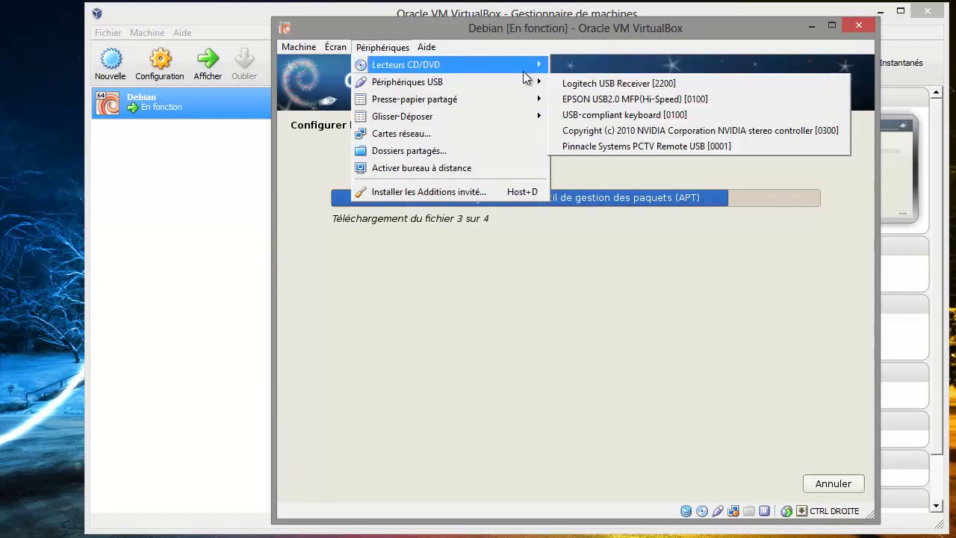
Show the Presse-papier partagé mode options in the Périphériques menu
mouse_move(514, 65)
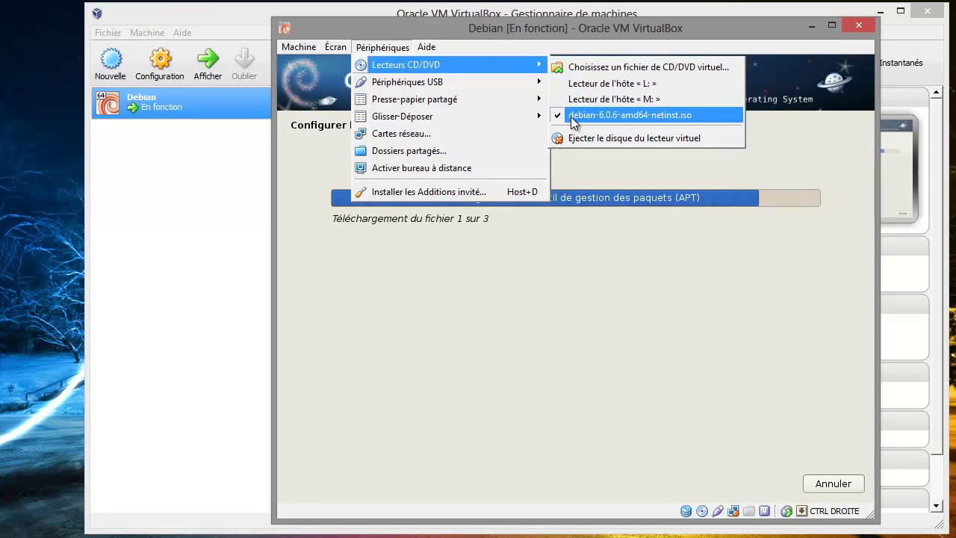
mouse_move(518, 88)
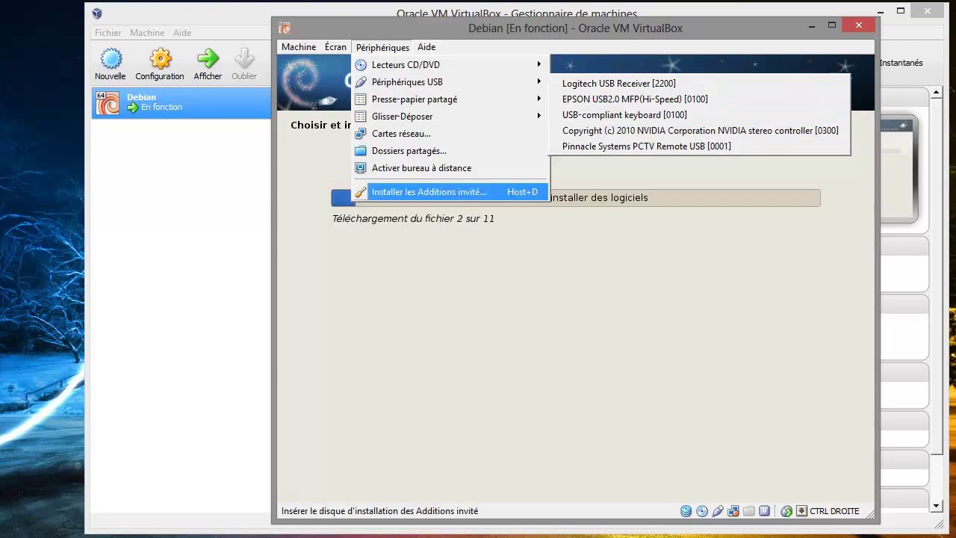
mouse_move(476, 110)
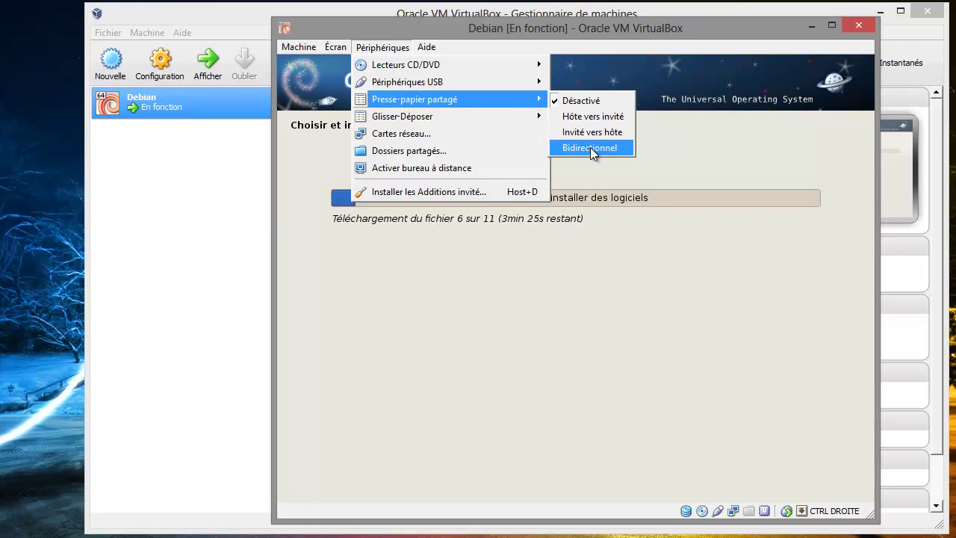
Set both Presse-papier partagé and Glisser-Déposer to Bidirectionnel
click(591, 147)
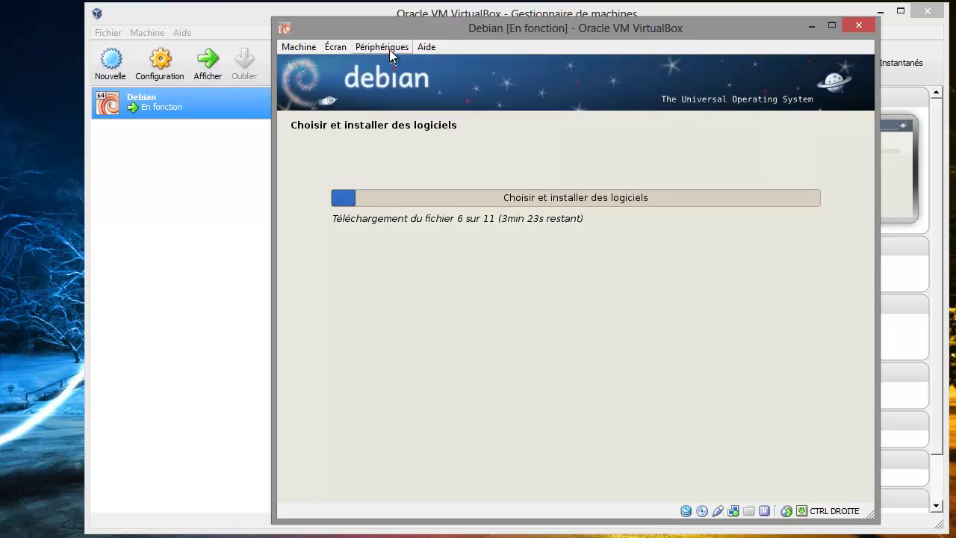
click(389, 48)
mouse_move(442, 110)
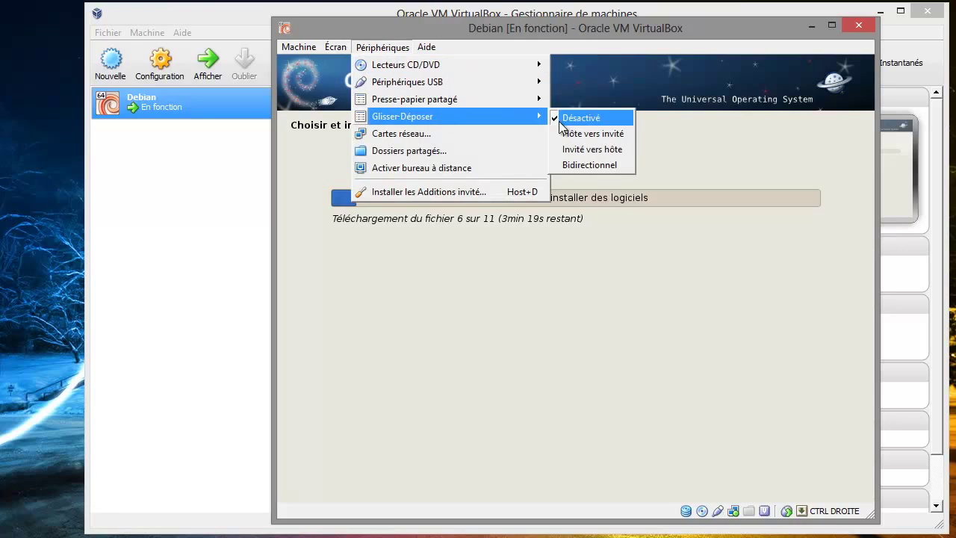
click(581, 166)
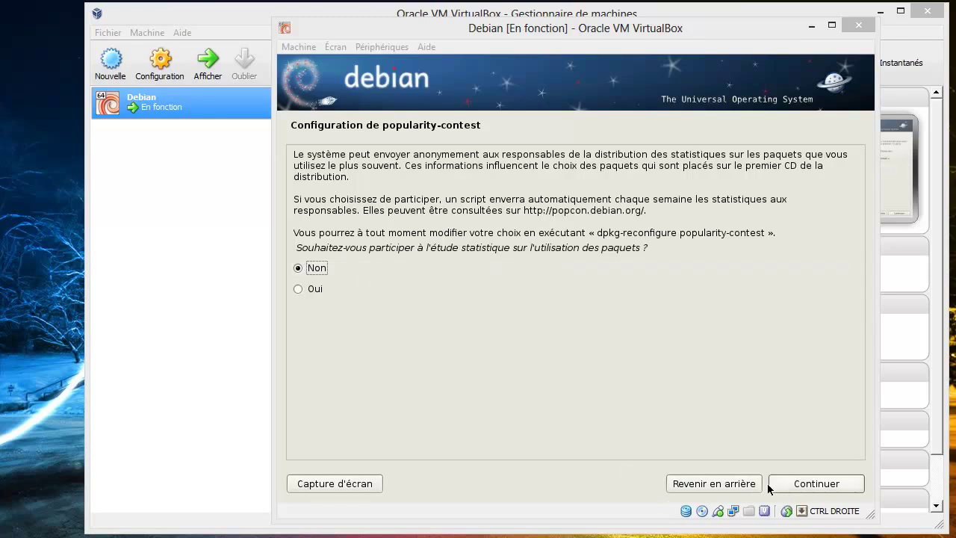
Decline the Debian package popularity-contest survey by keeping 'Non' and continuing
click(798, 485)
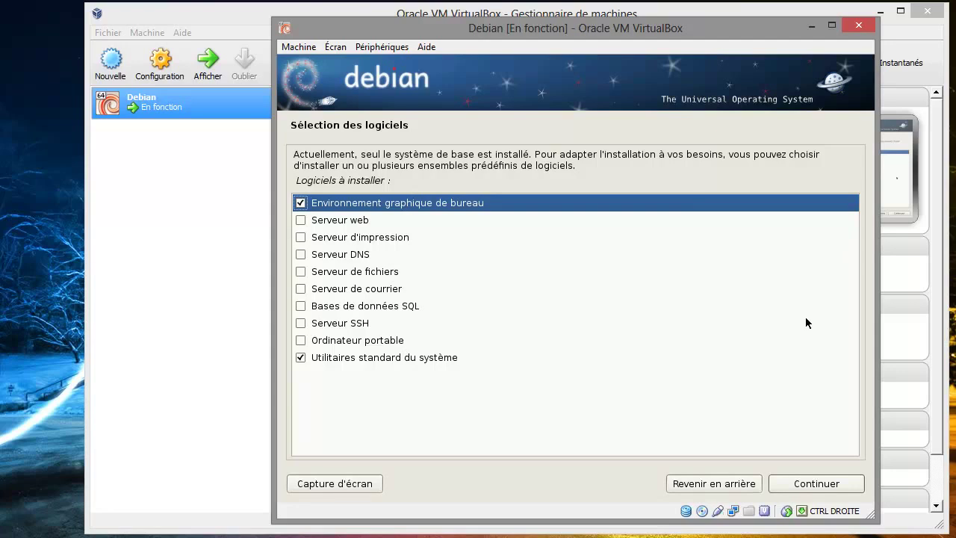
Confirm the 'Environnement graphique de bureau' and 'Utilitaires standard du système' software sets to begin downloading packages
click(808, 486)
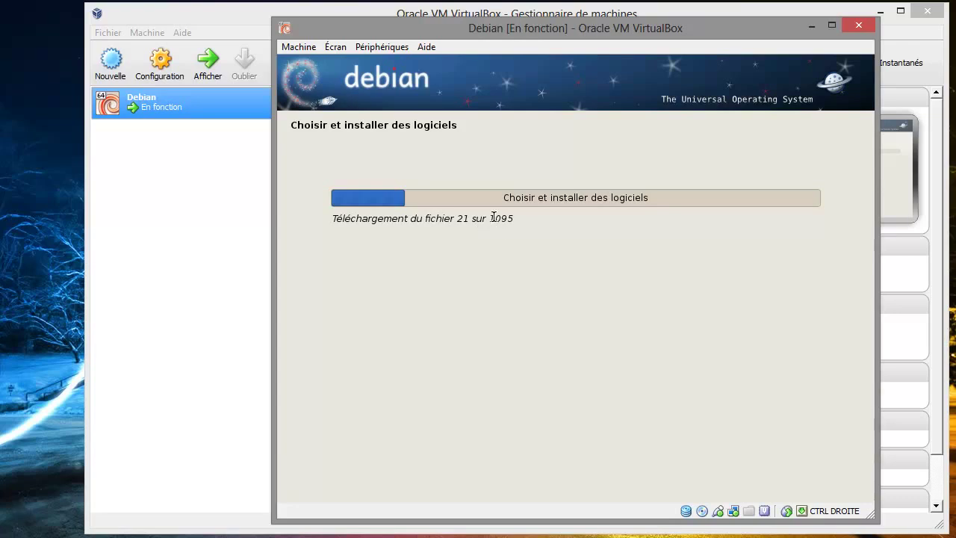
mouse_move(486, 219)
mouse_down()
mouse_move(523, 222)
mouse_move(490, 219)
mouse_up()
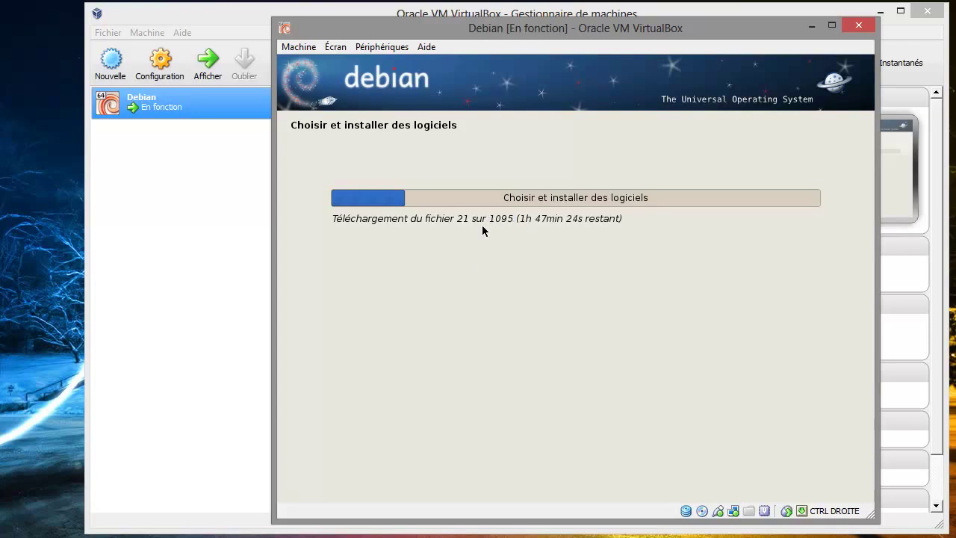
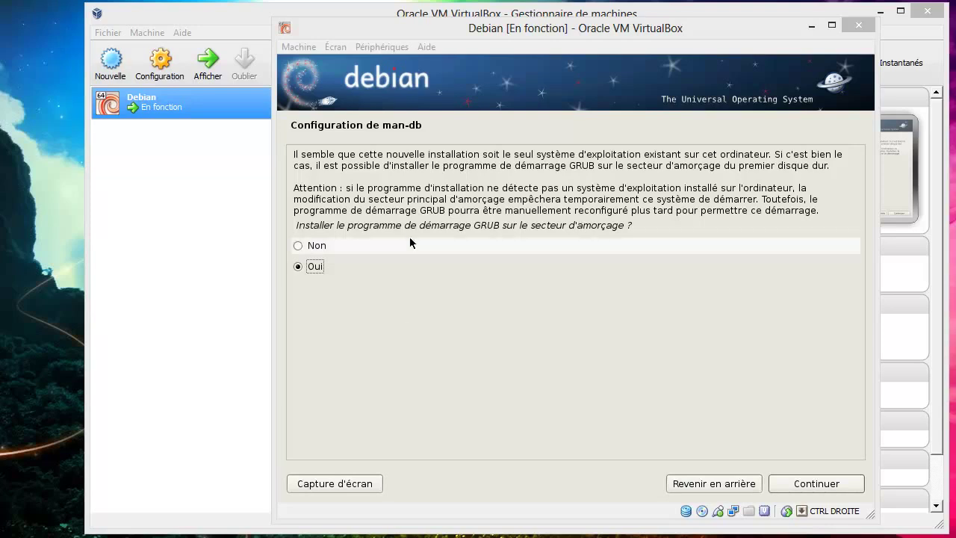
Install the GRUB boot loader on the boot sector after briefly choosing not to
click(346, 245)
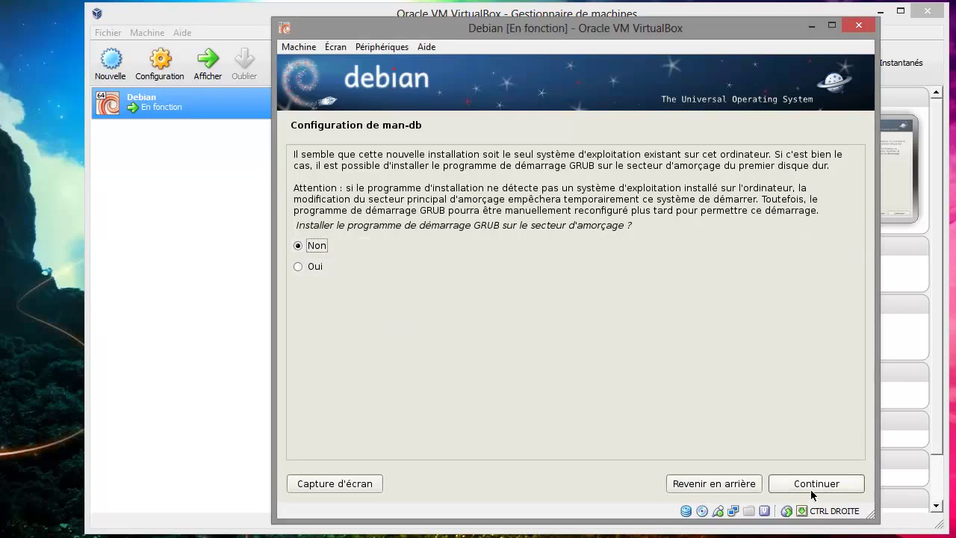
click(322, 271)
click(807, 484)
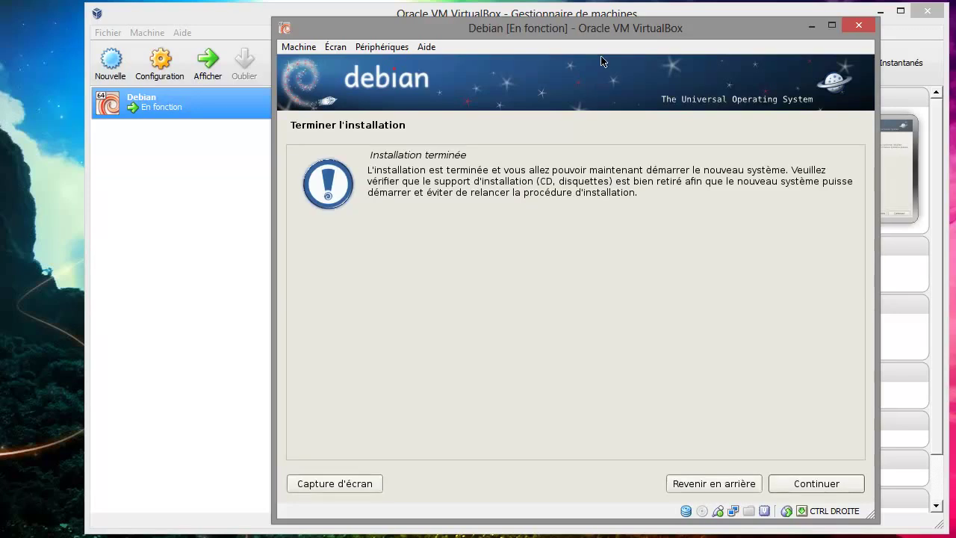
Reposition the VM window at the top of the screen while the installation finishes
drag(679, 30, 697, 253)
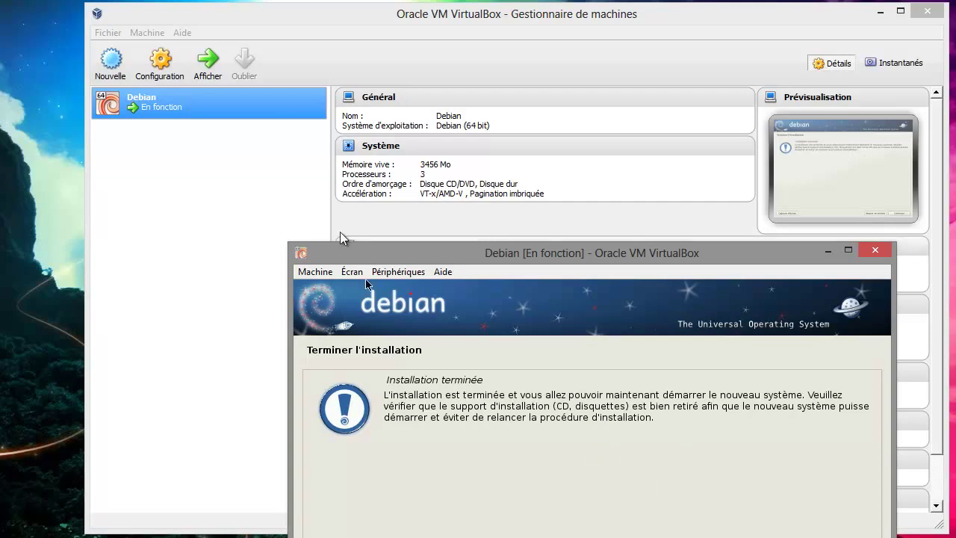
drag(407, 253, 454, 139)
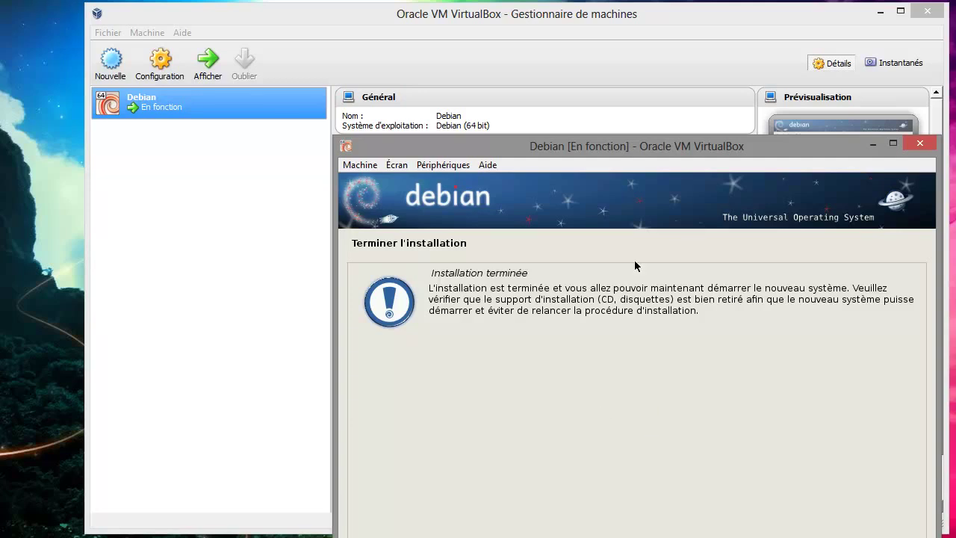
drag(660, 149, 566, 29)
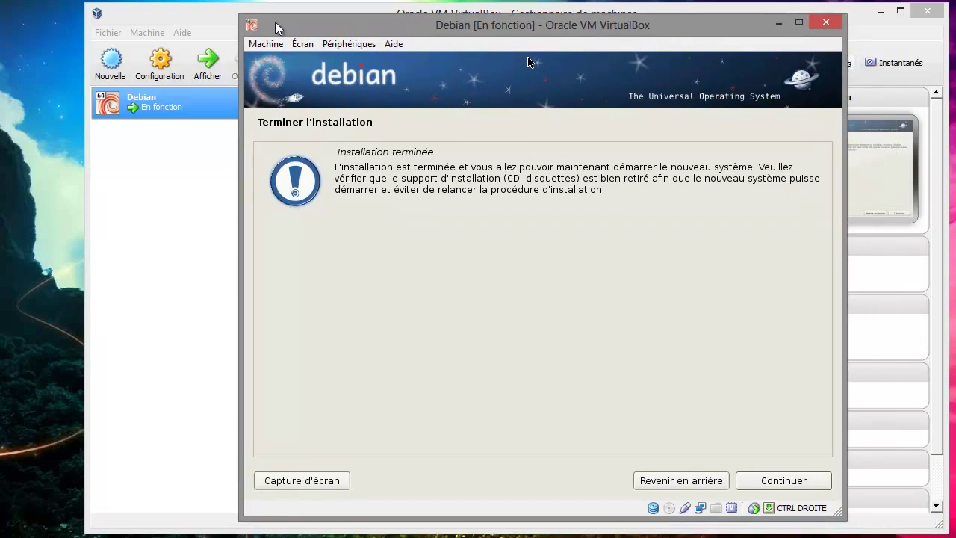
Eject debian-6.0.6-amd64-netinst.iso from the virtual CD/DVD drive via Périphériques > Lecteurs CD/DVD
click(345, 45)
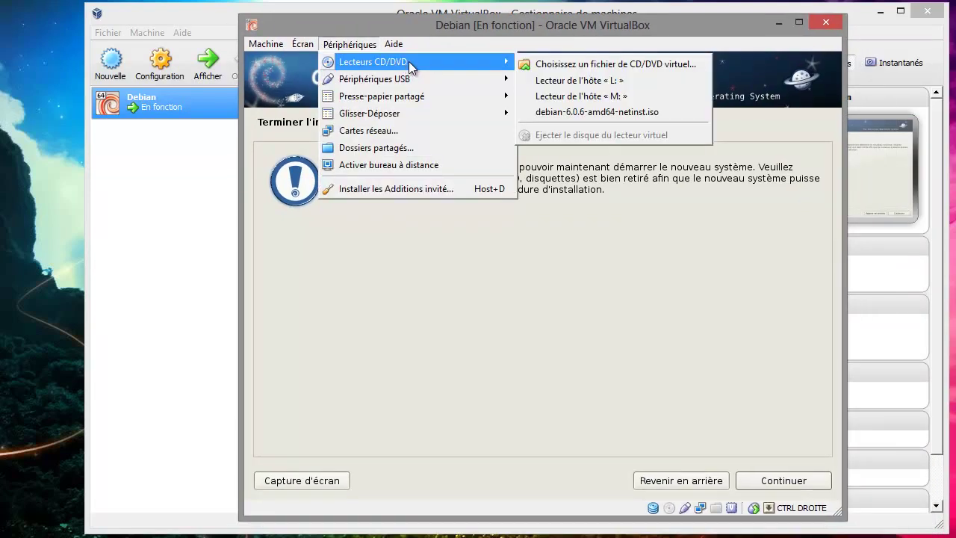
mouse_move(486, 63)
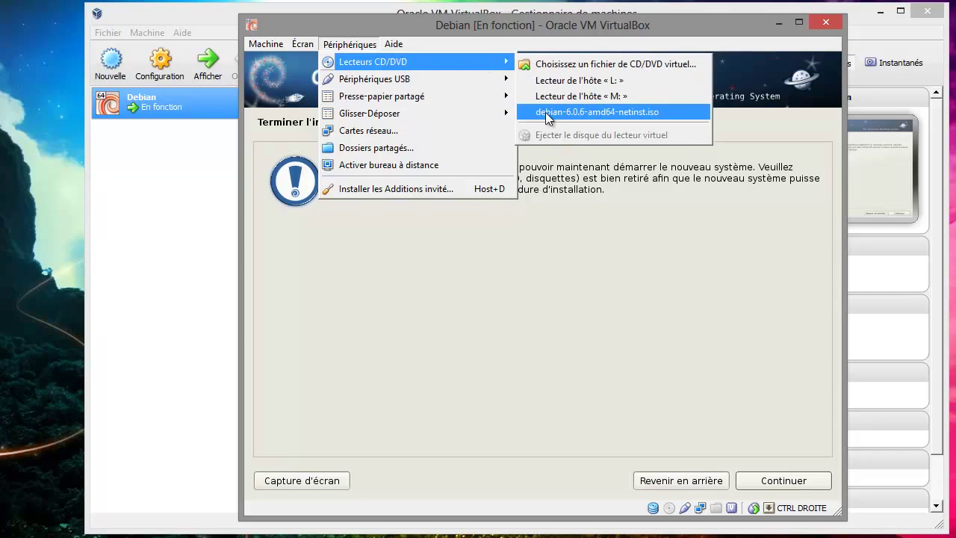
click(538, 113)
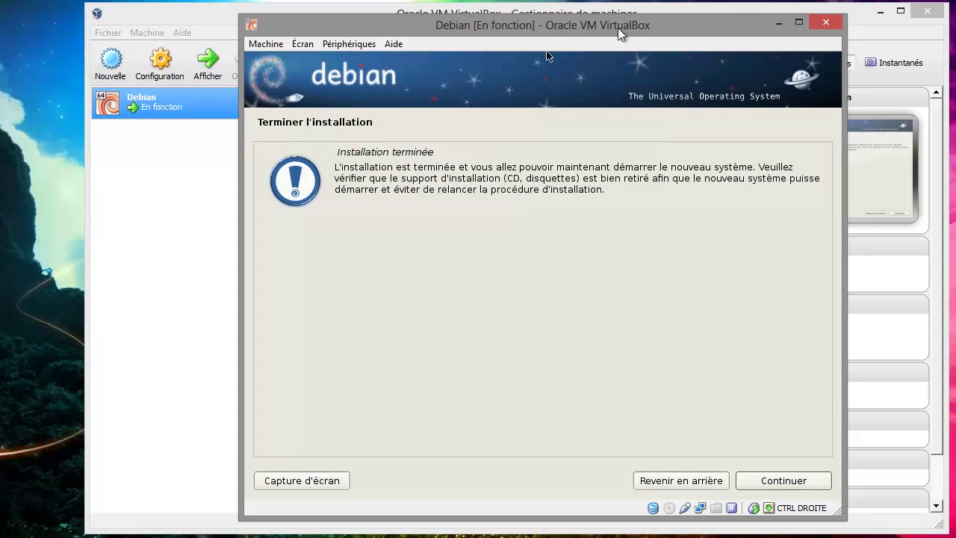
drag(621, 30, 604, 238)
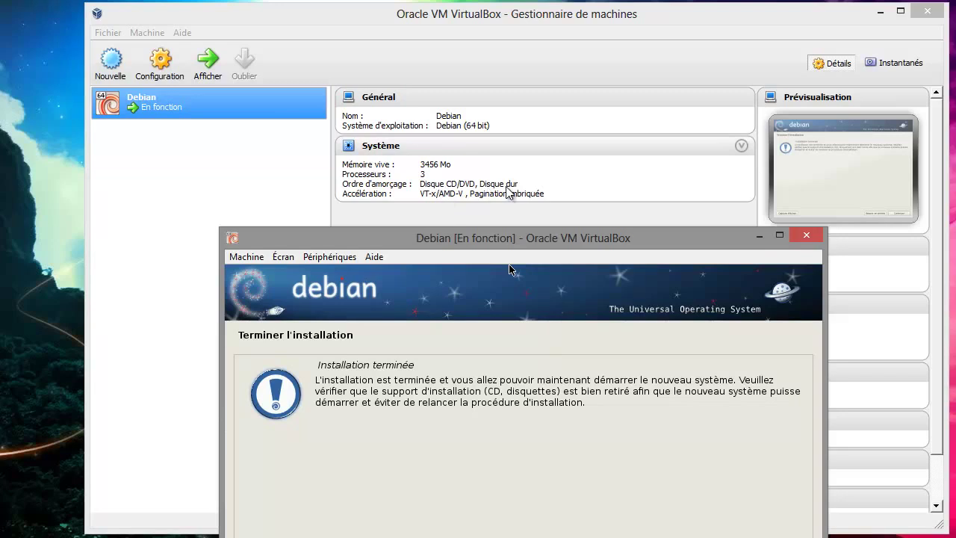
drag(654, 239, 670, 34)
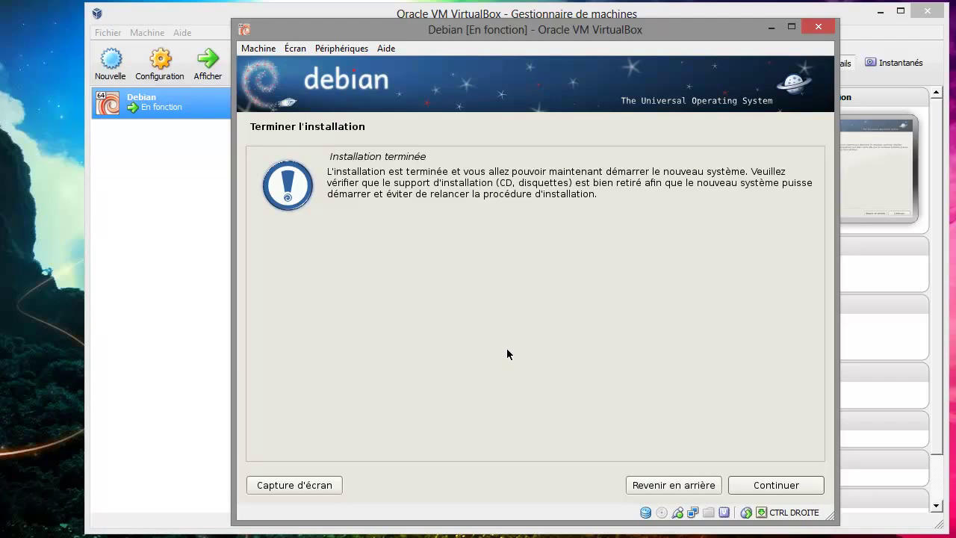
Continue on the Terminer l'installation page so the VM reboots to the GDM login screen
click(776, 484)
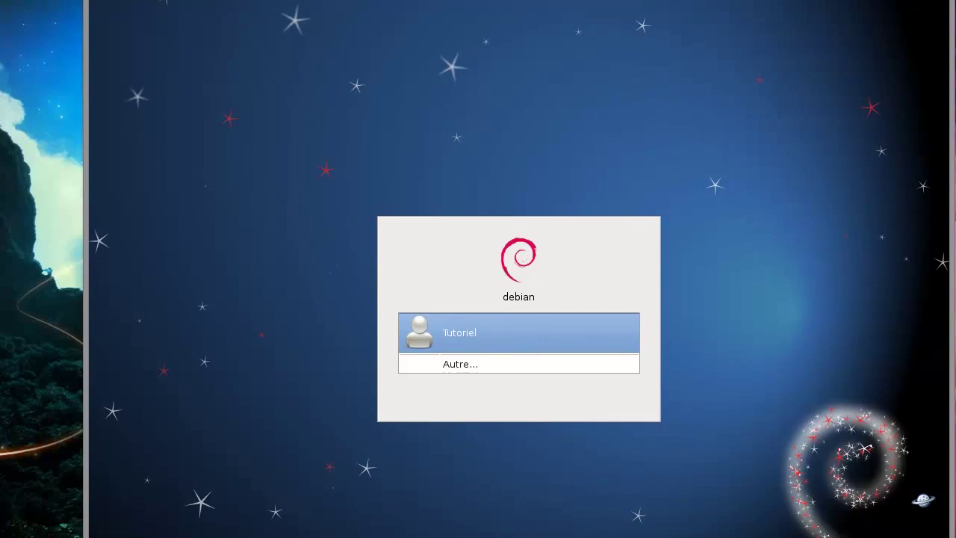
Turn on Écran > Passer en mode redimensionné so the guest scales with the window
drag(955, 537, 901, 454)
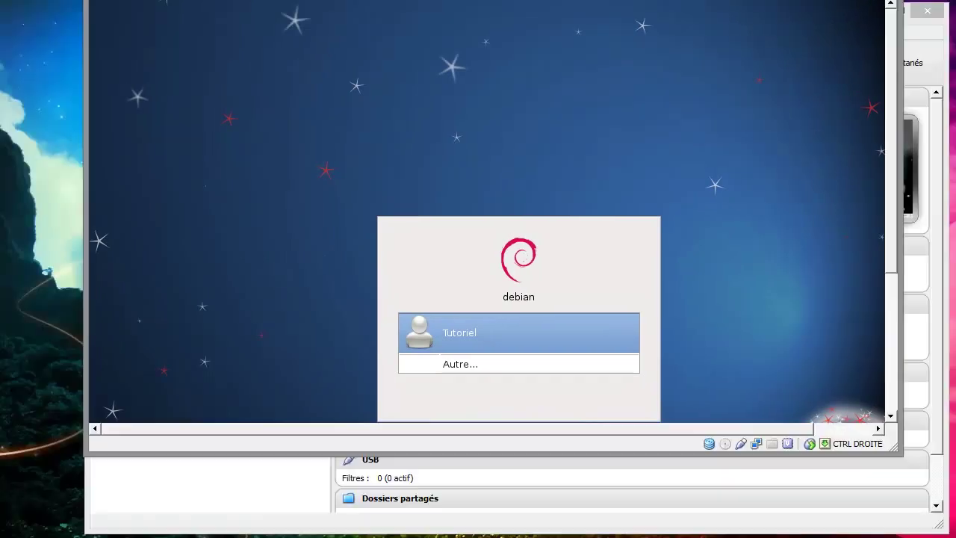
drag(746, 0, 758, 10)
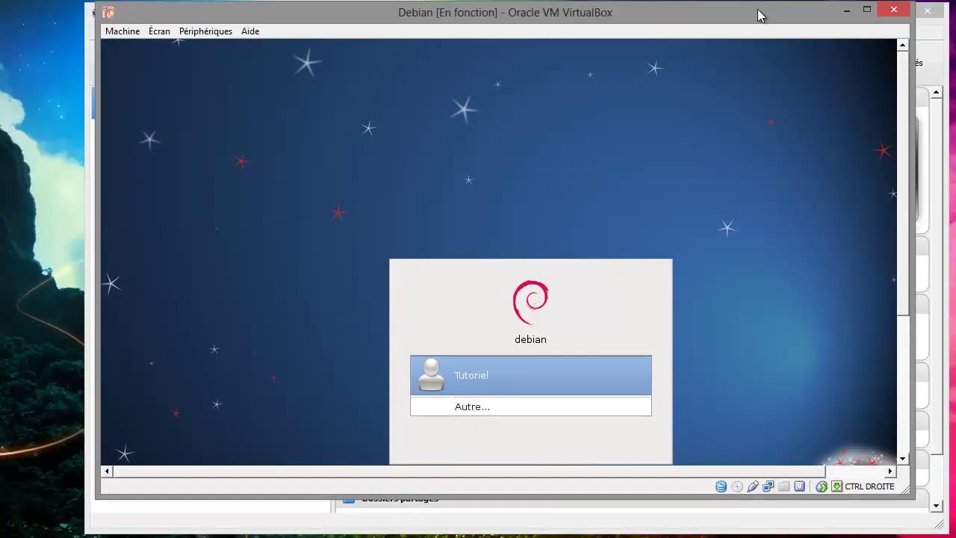
click(203, 34)
mouse_move(159, 35)
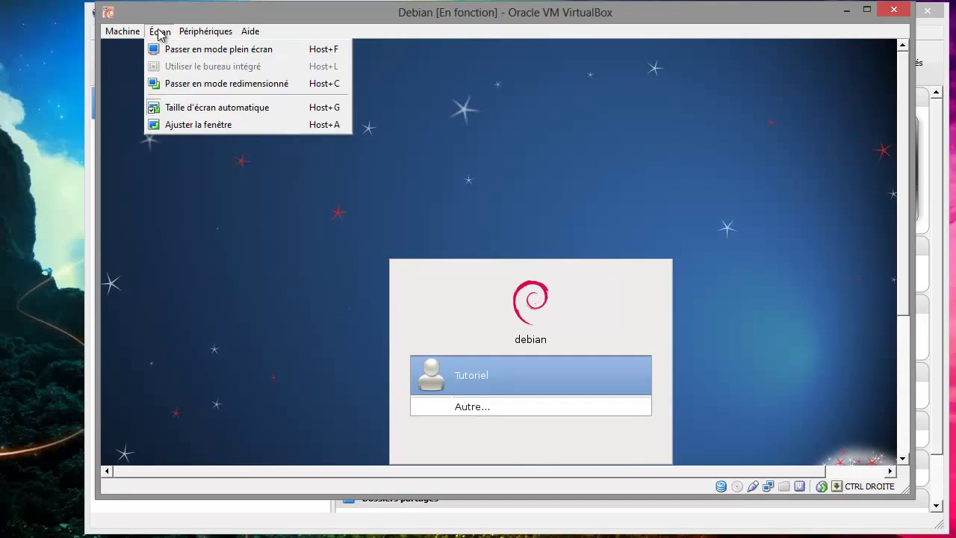
click(198, 83)
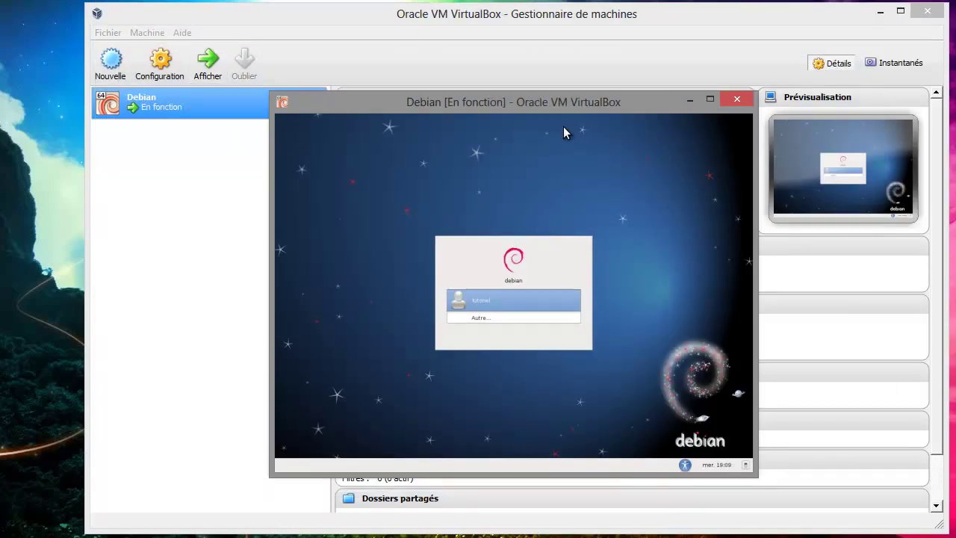
Move the VM window to the screen top and enlarge it to nearly full screen
drag(562, 100, 455, 15)
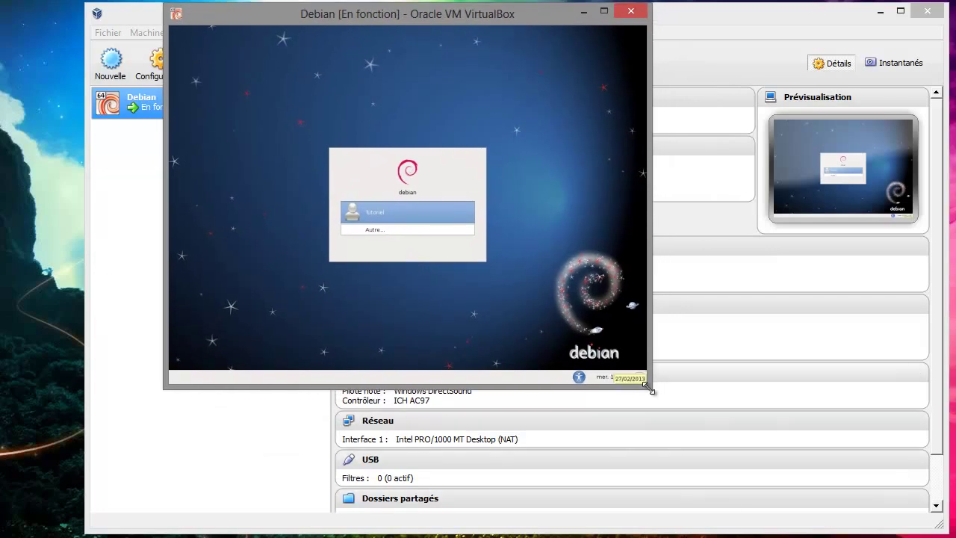
drag(650, 389, 928, 537)
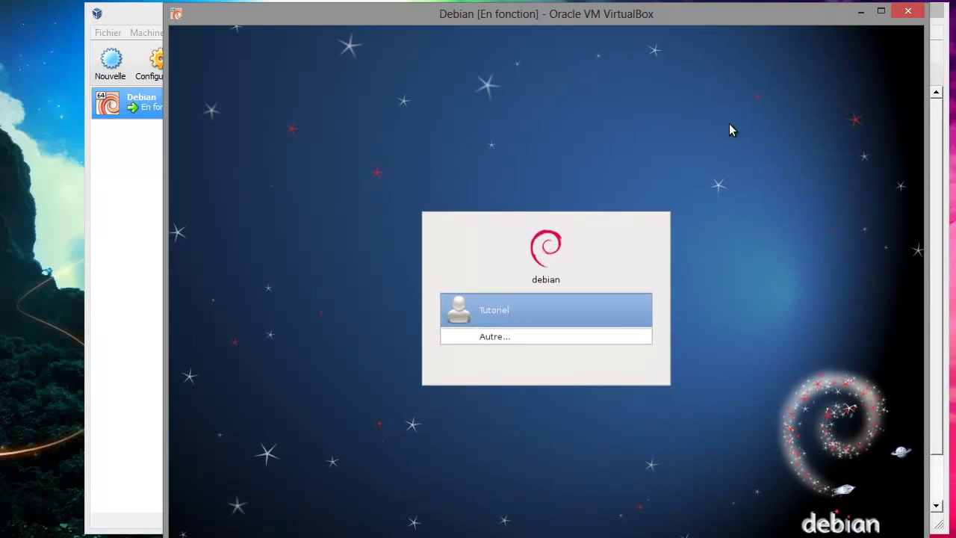
drag(734, 23, 727, 20)
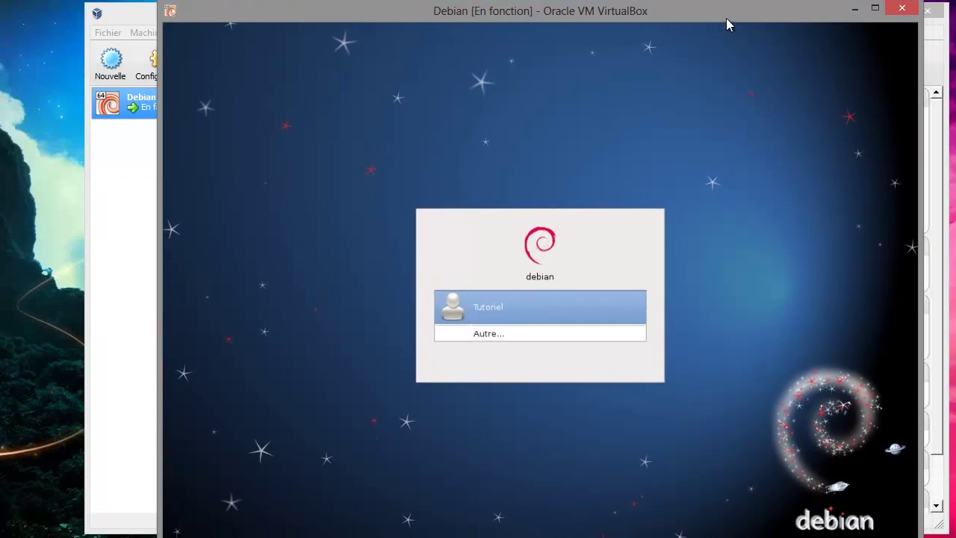
Log in as the Tutoriel user with its password via Se connecter
click(523, 304)
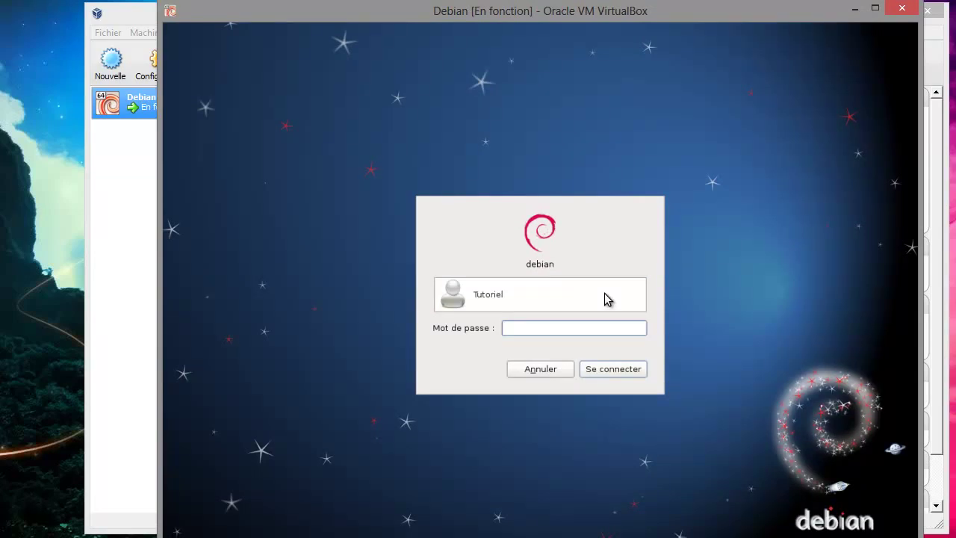
text(1234)
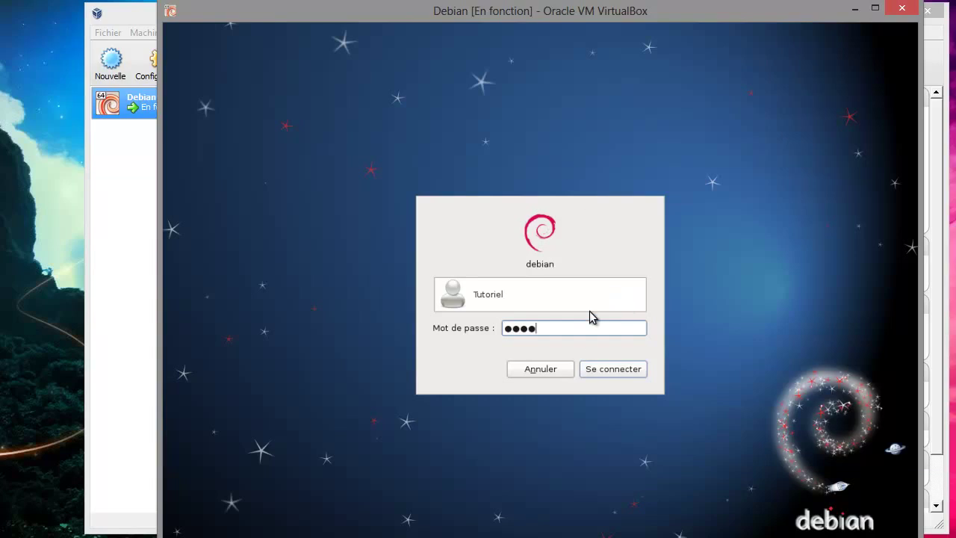
click(592, 374)
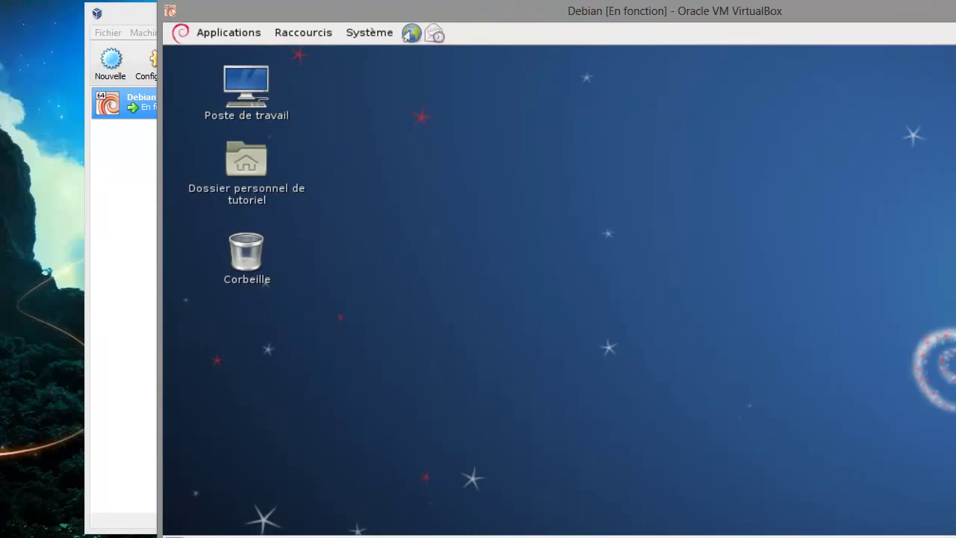
Shorten and shift the VM window left, then browse the Système, Raccourcis and Applications menus
drag(533, 536, 523, 494)
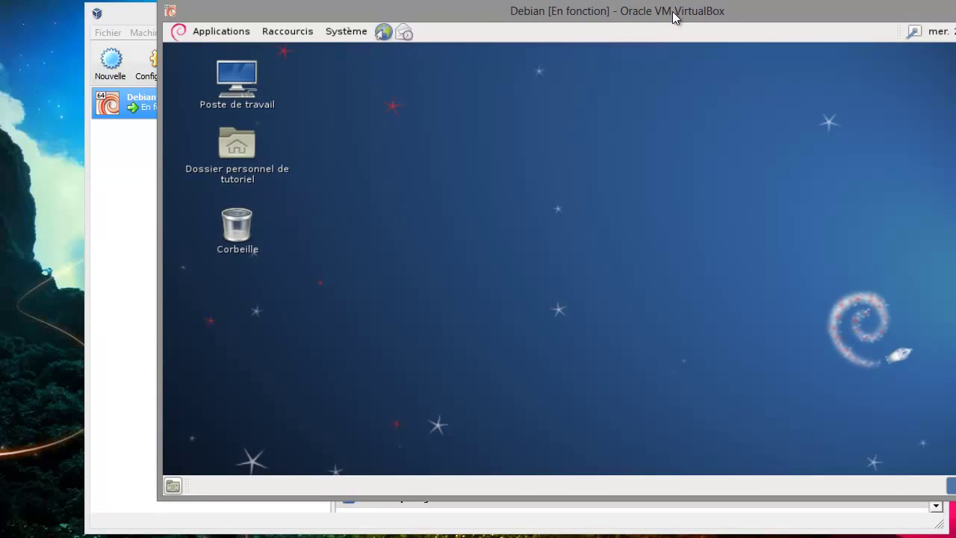
drag(673, 11, 536, 20)
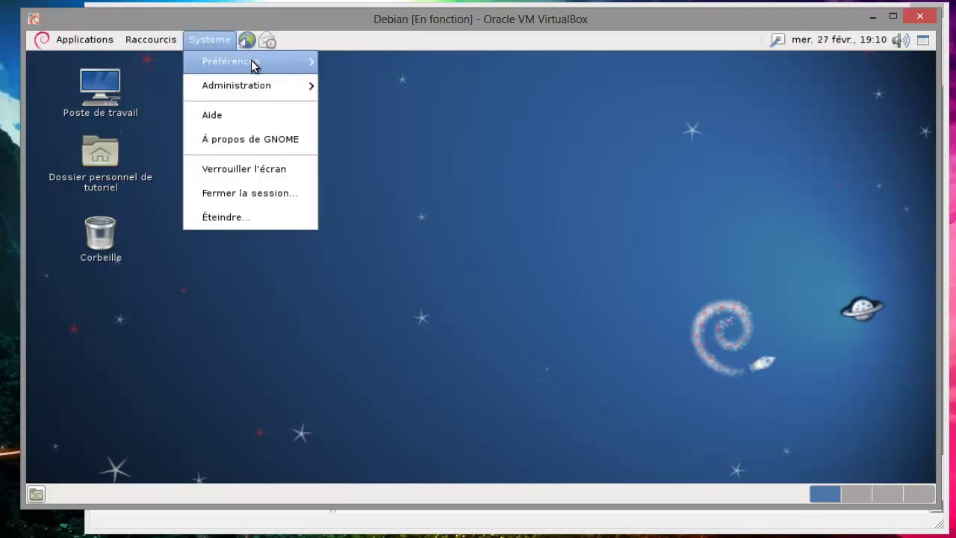
mouse_move(264, 78)
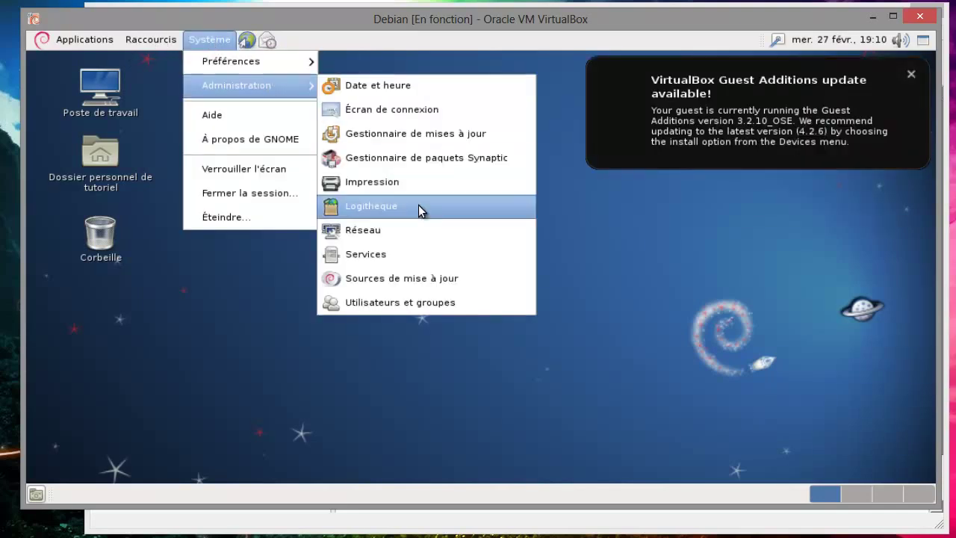
mouse_move(237, 70)
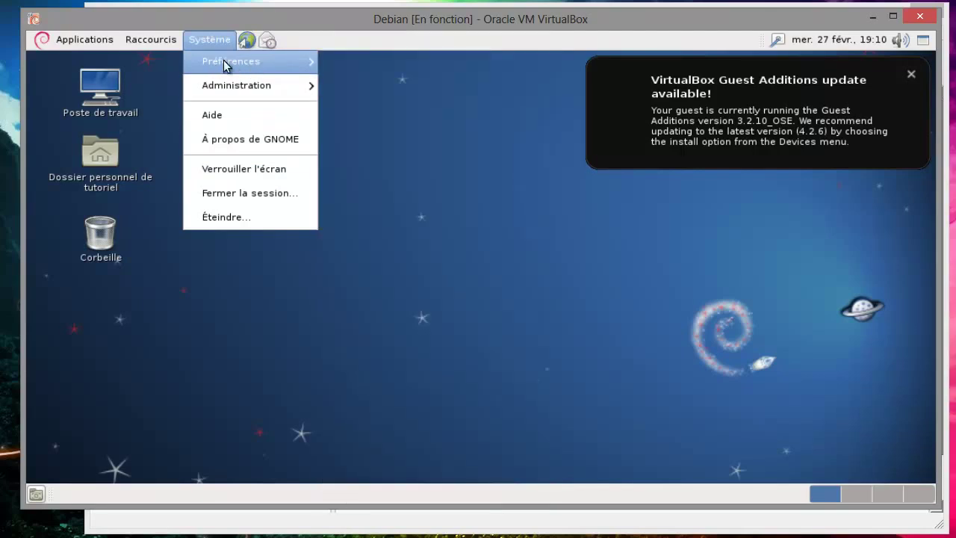
mouse_move(294, 92)
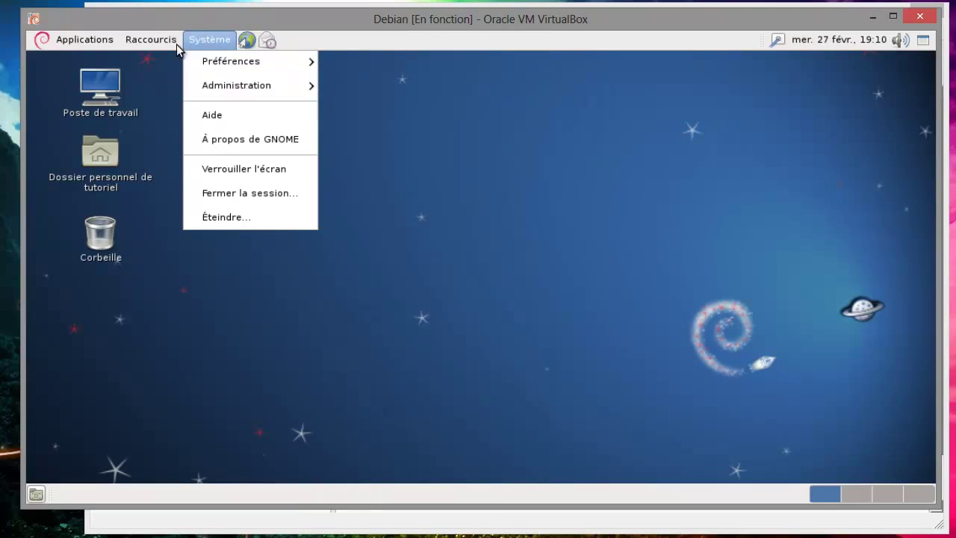
mouse_move(174, 41)
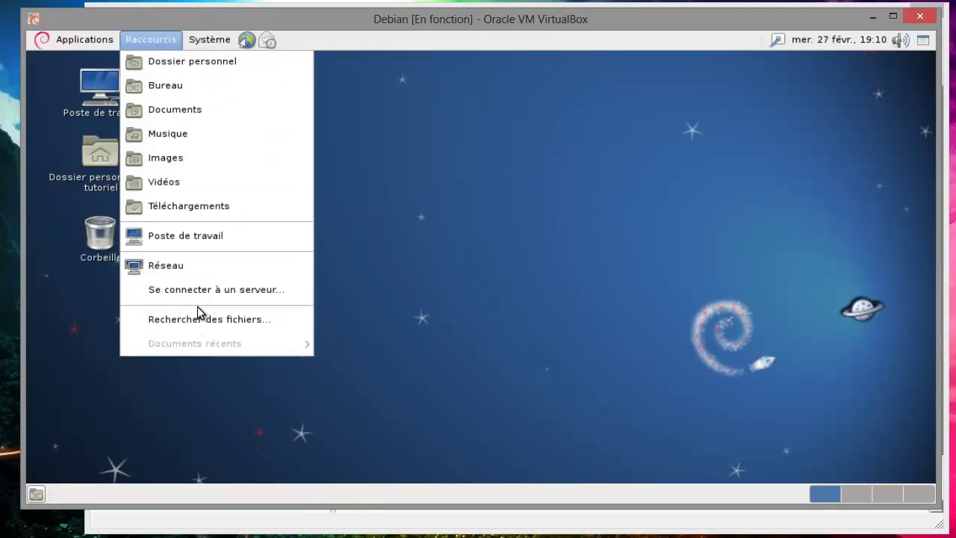
mouse_move(83, 46)
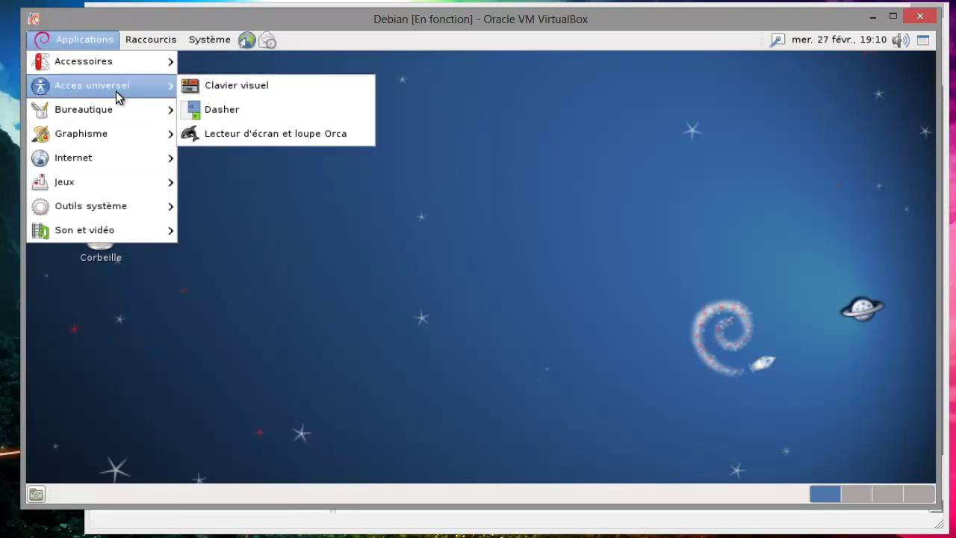
click(481, 276)
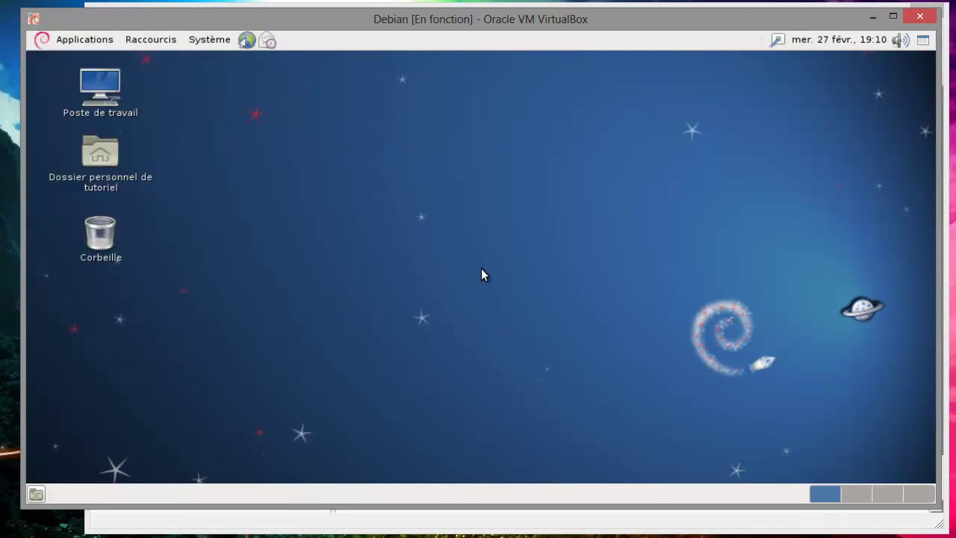